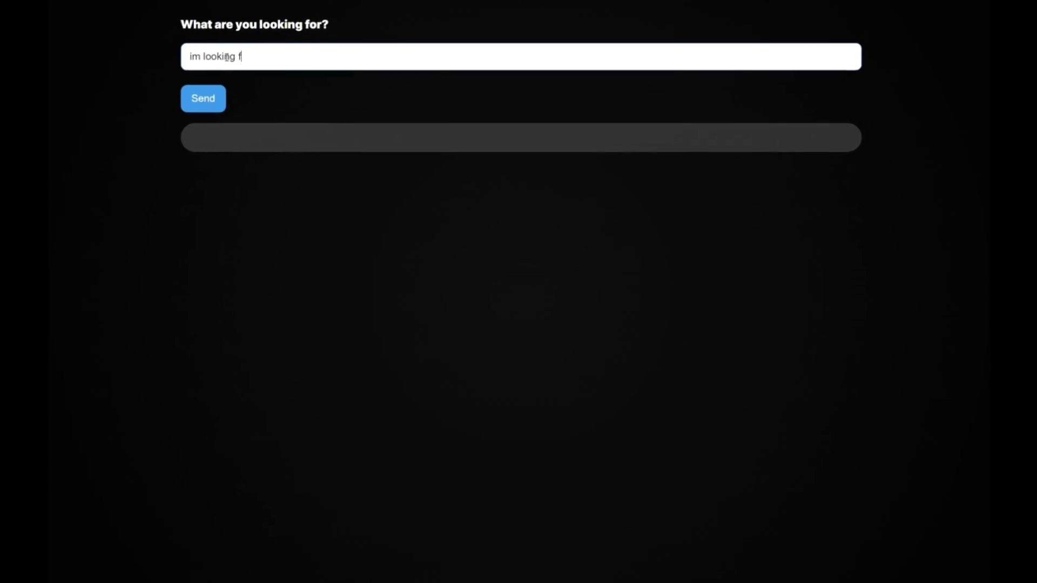
Ask the product assistant for a small dog bed and reply to its follow-up question with "it should be durable"
type("or a small dog bed")
key("Return")
type("it should be durable")
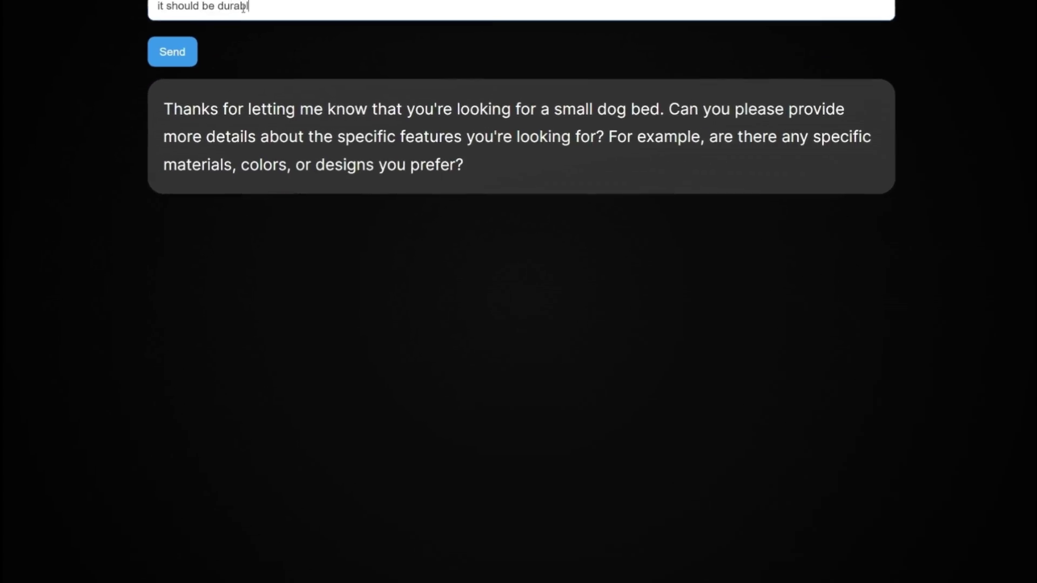
key("Return")
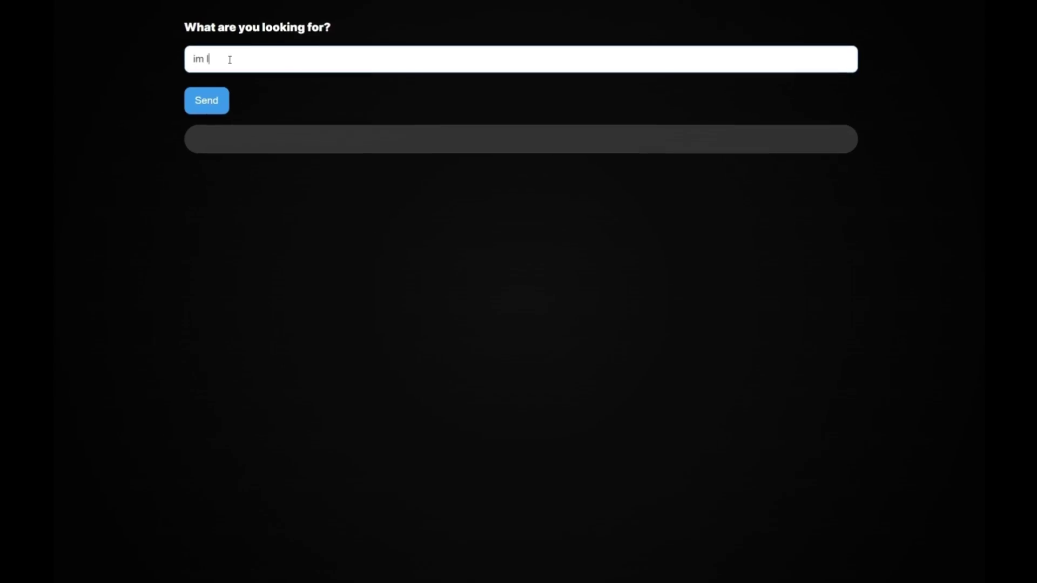
Submit the request "im looking for a small dog bed" once more and answer the assistant's question about desired features
type("ooking for a small dog bed")
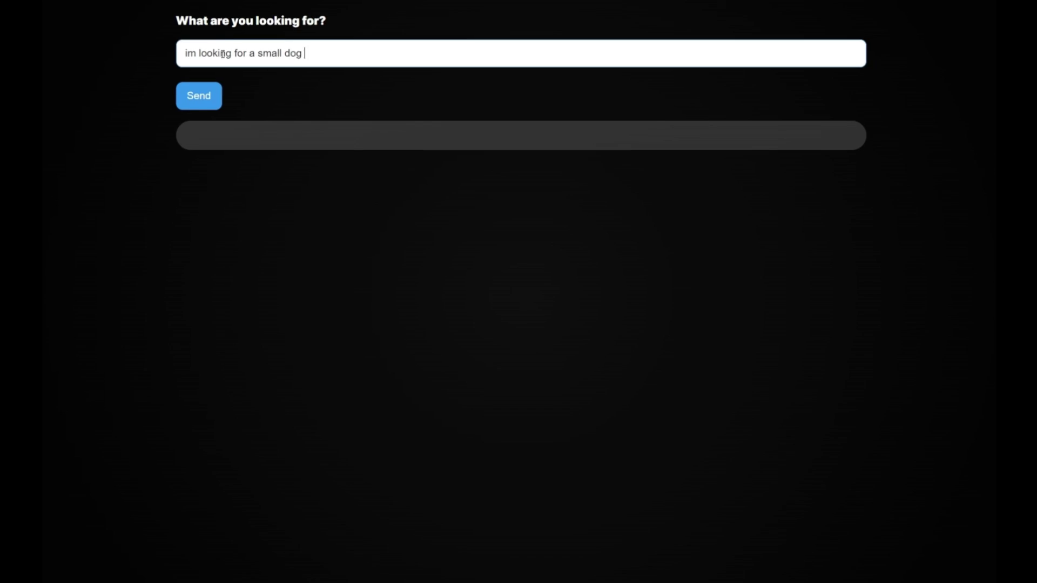
key("Return")
type("I should")
key("Return")
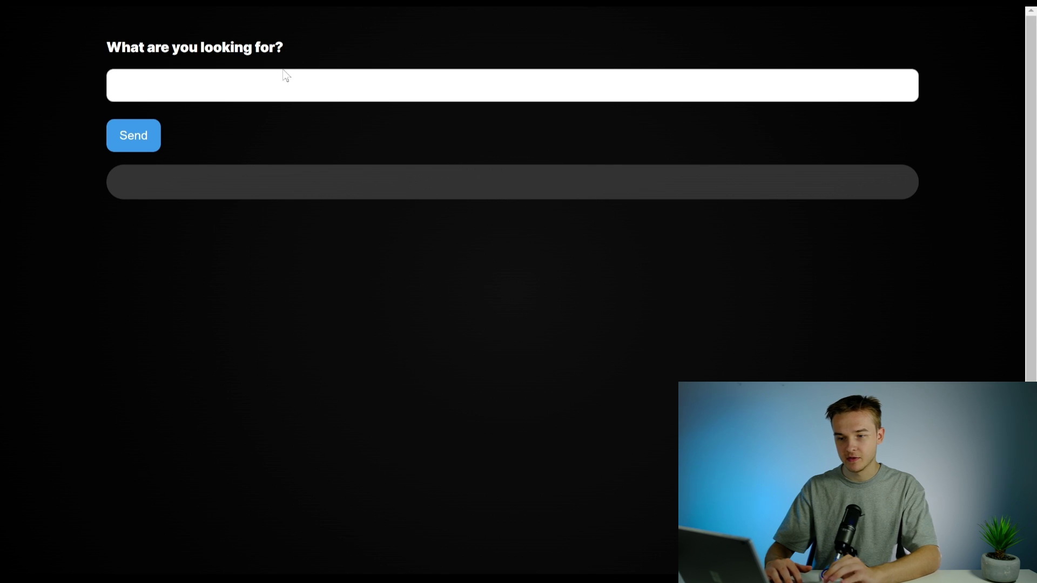
Send the request "i am looking for a small dog bed" to the product assistant
left_click(298, 85)
type("i am lo")
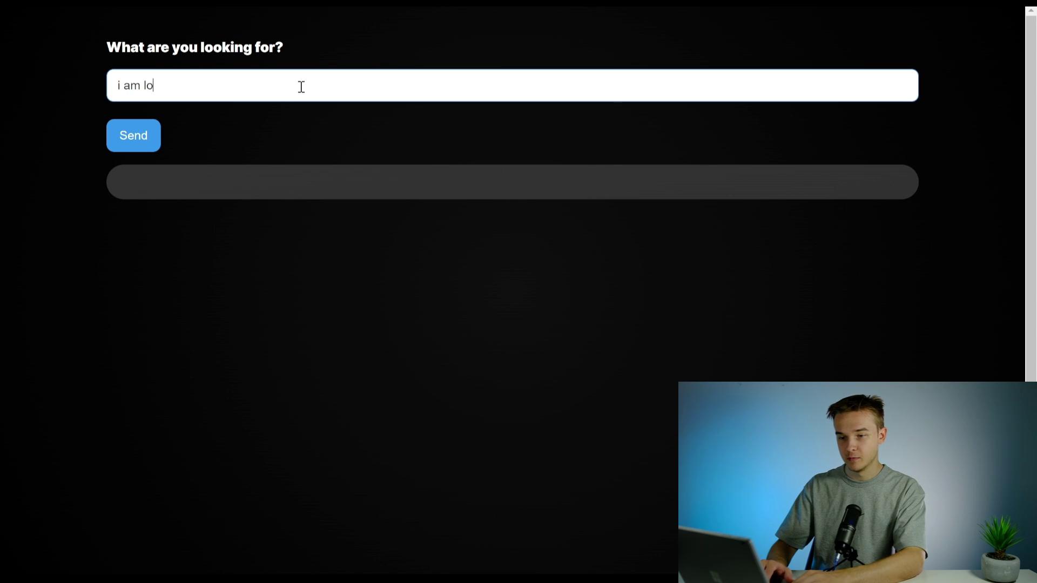
type("oking for a ")
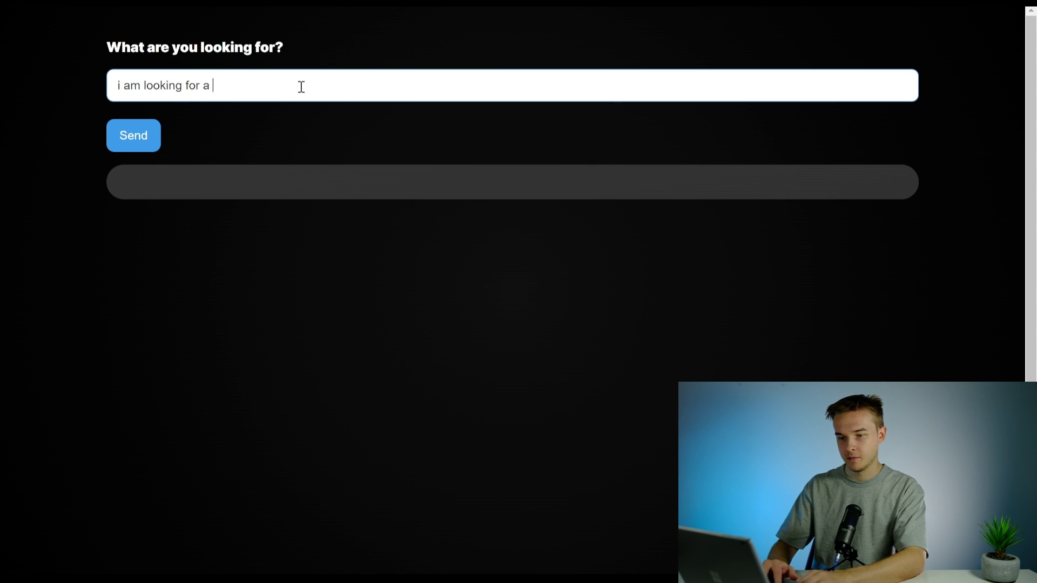
type("small dog bed")
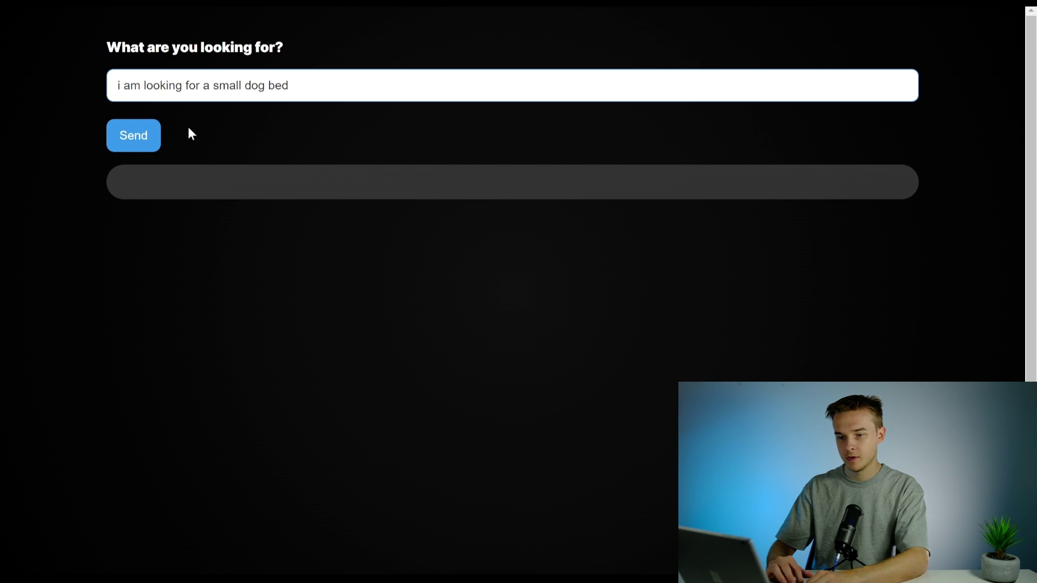
left_click(138, 129)
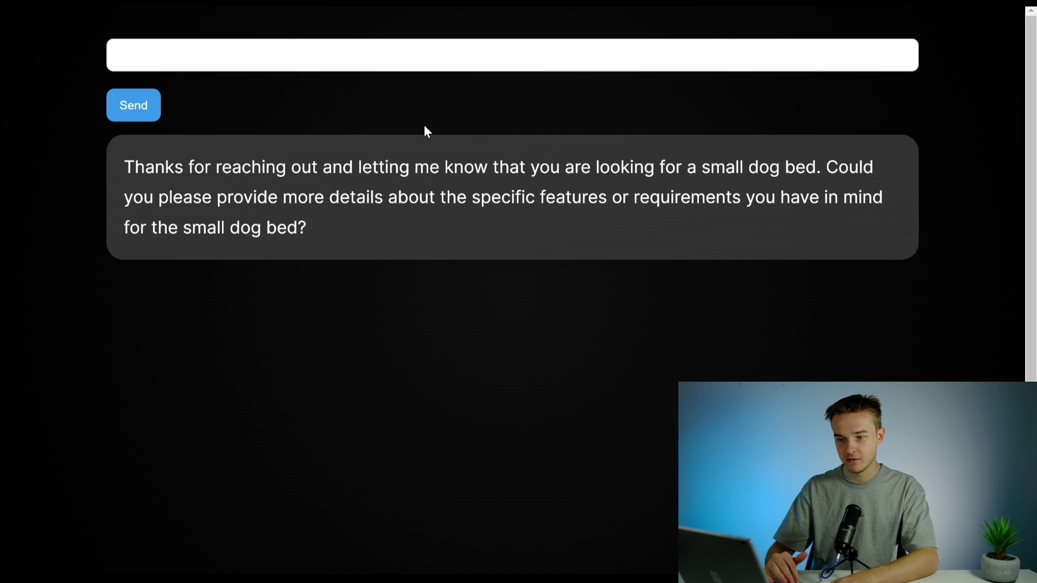
Reply to the assistant's question about requirements with "i want it to be durable and soft" and send it
left_click(393, 60)
type("i want it to be")
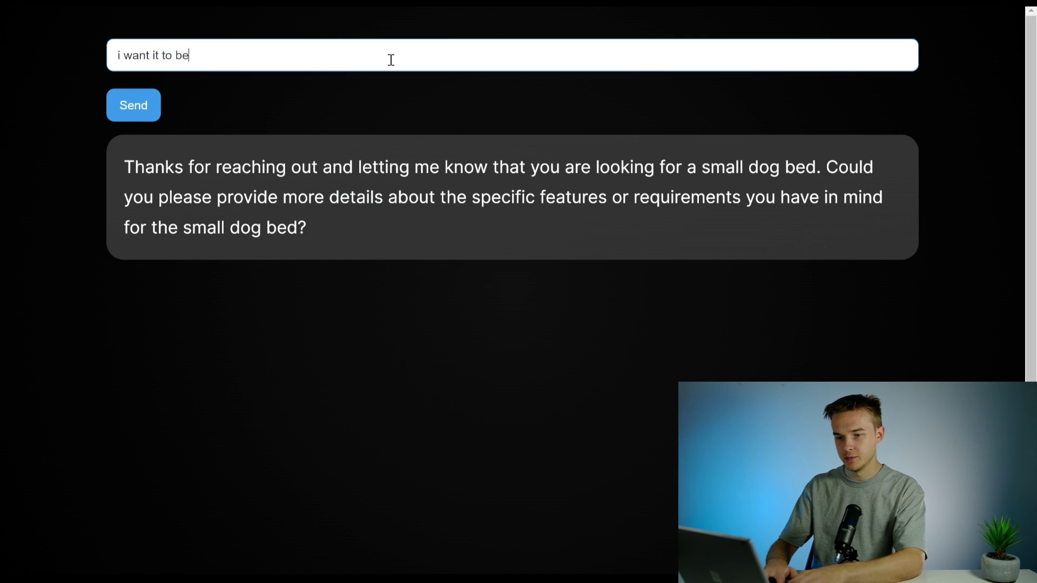
type(" durable ")
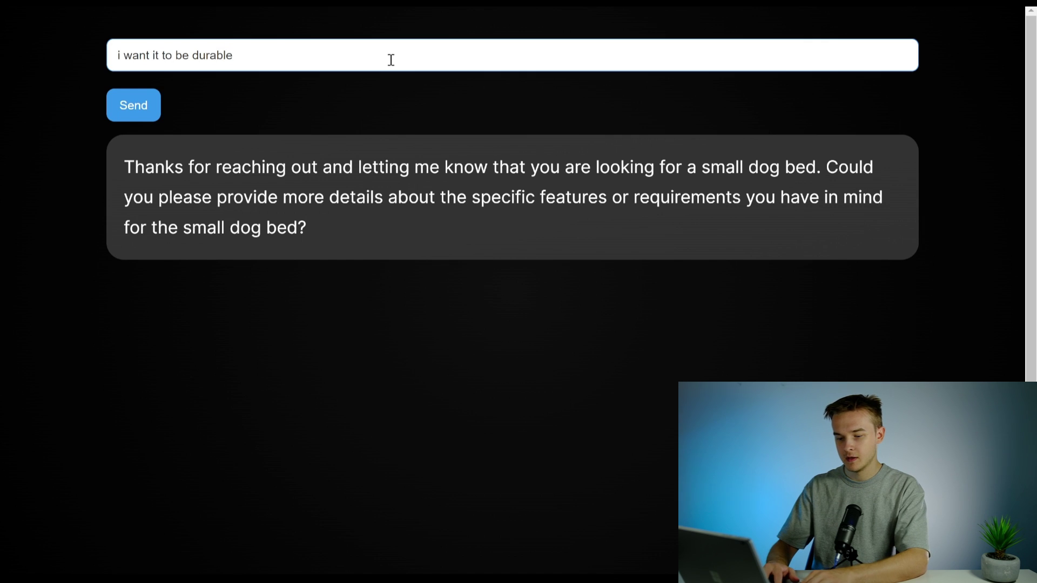
type("and soft")
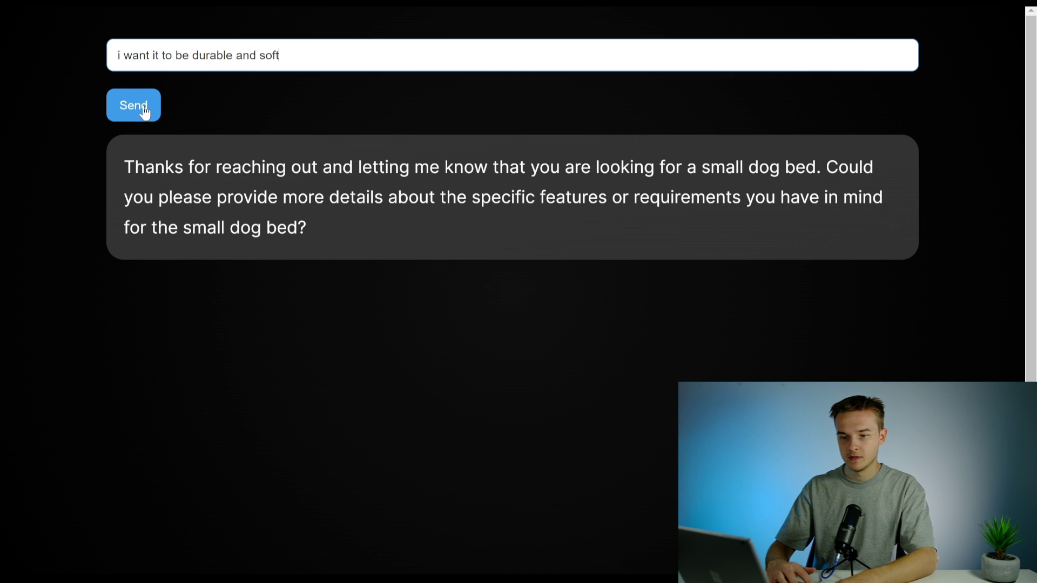
left_click(145, 112)
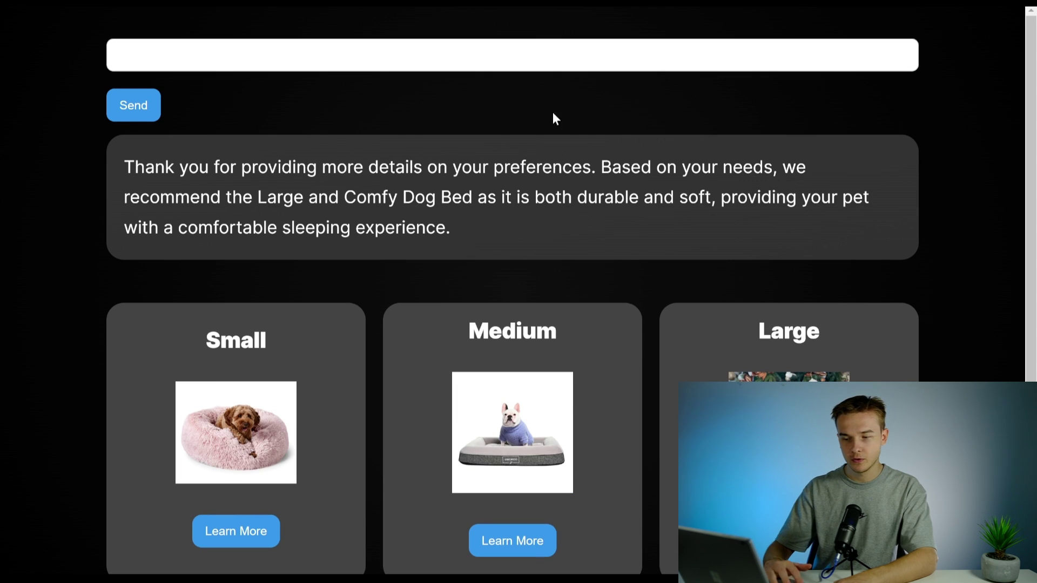
Review the assistant's recommendation and the Small, Medium and Large dog bed cards below it
scroll(938, 169, "down", 3)
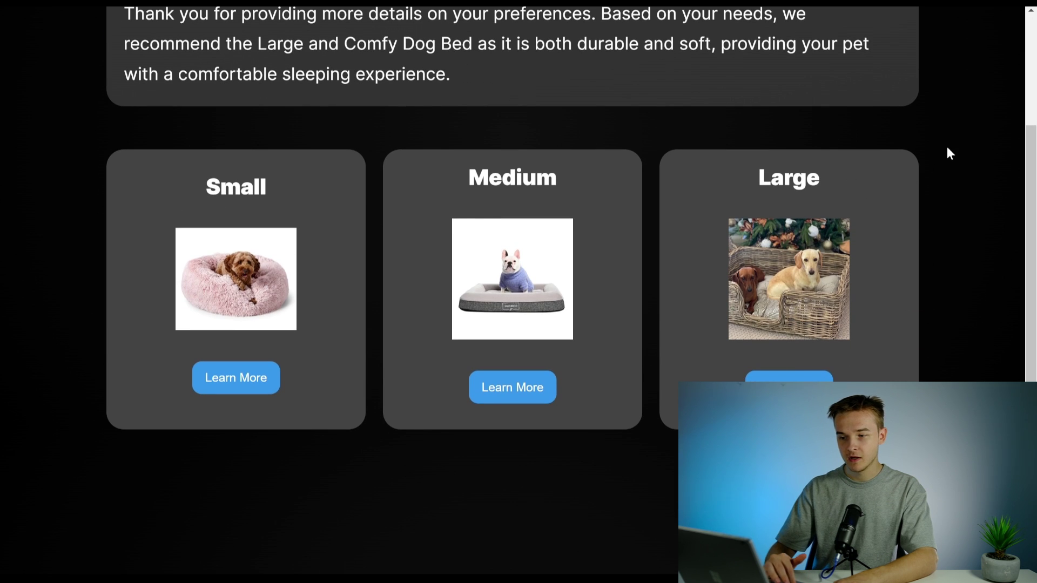
scroll(949, 147, "up", 3)
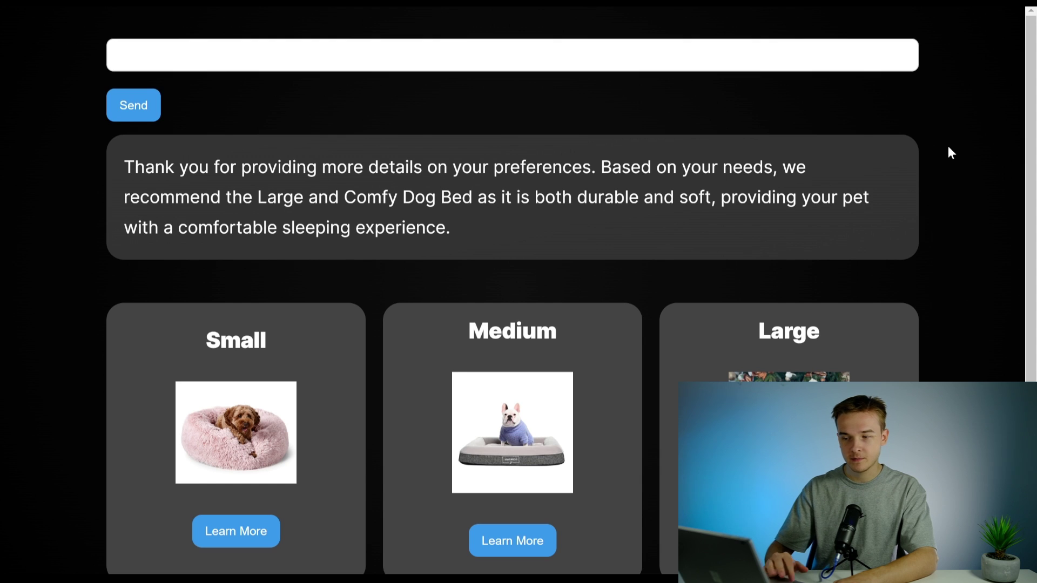
scroll(948, 147, "down", 2)
scroll(949, 147, "up", 2)
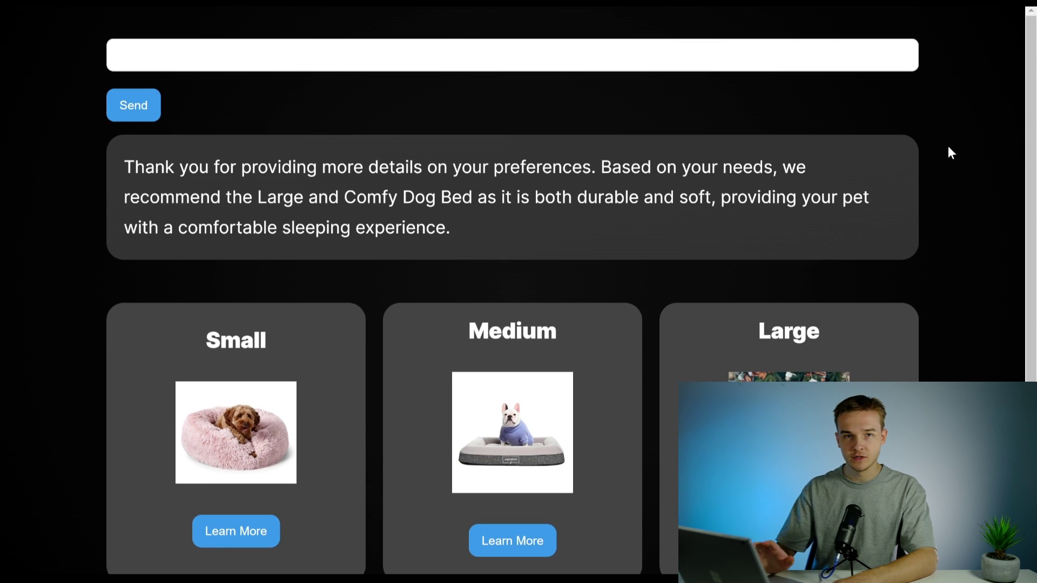
scroll(948, 147, "down", 3)
scroll(949, 147, "up", 1)
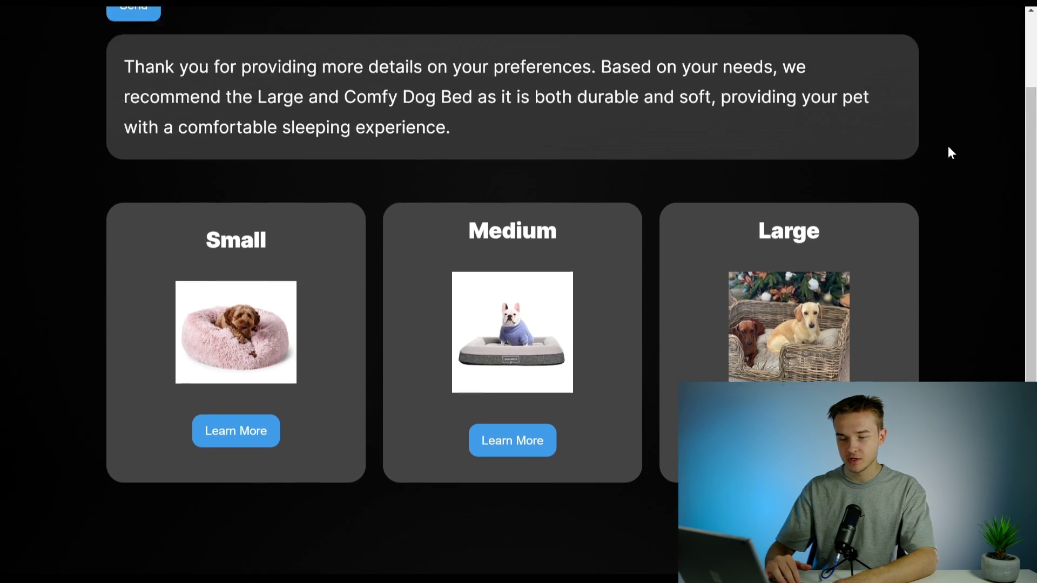
scroll(949, 147, "up", 2)
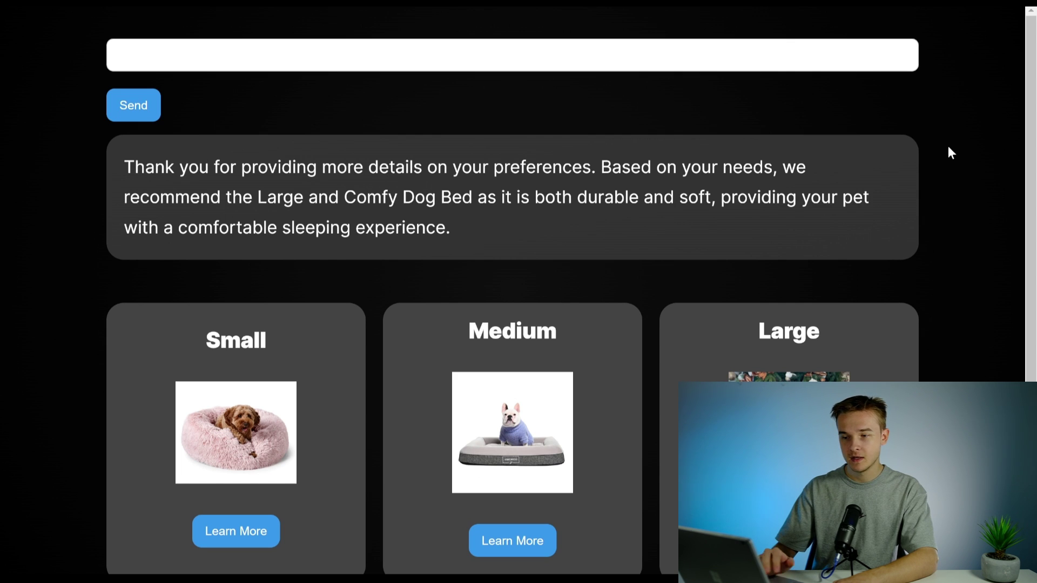
scroll(922, 152, "down", 1)
scroll(921, 153, "up", 1)
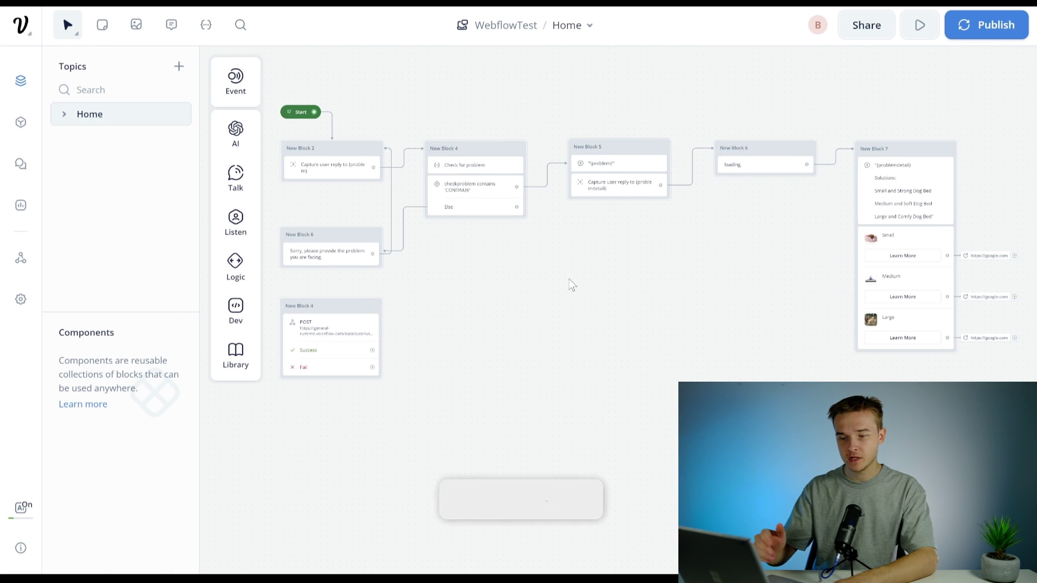
Switch to Voiceflow and inspect the start of the WebflowTest flow, including the "Check for problem" Set AI step's settings
scroll(377, 95, "up", 4, "ctrl")
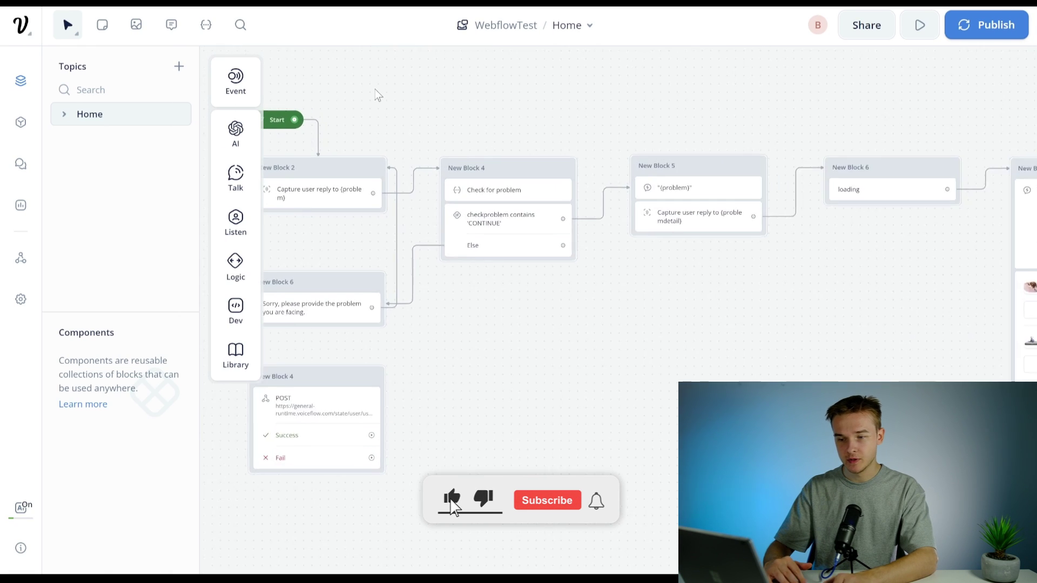
scroll(462, 97, "up", 2, "ctrl")
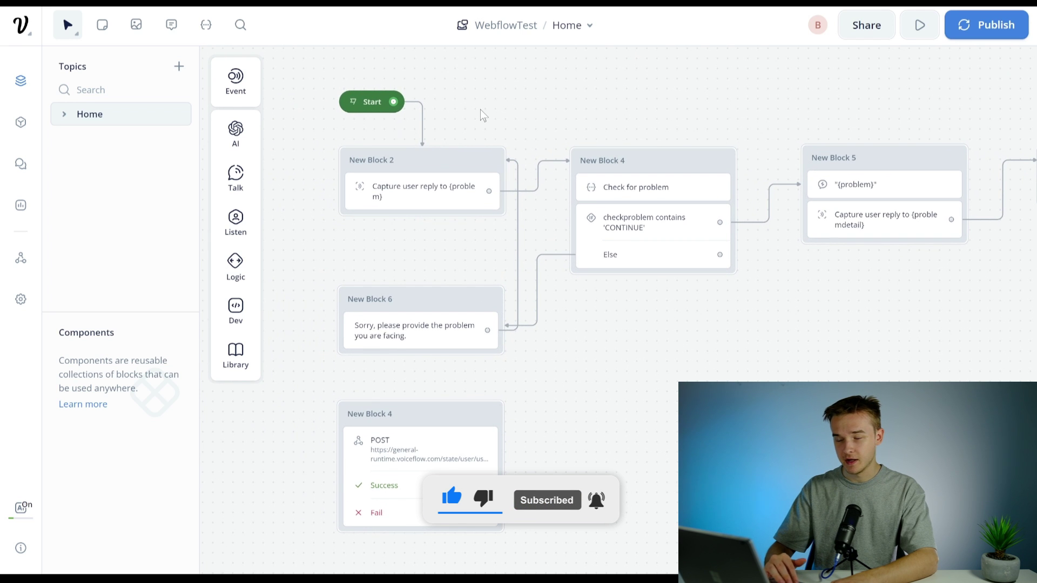
left_click_drag(472, 110, 435, 95)
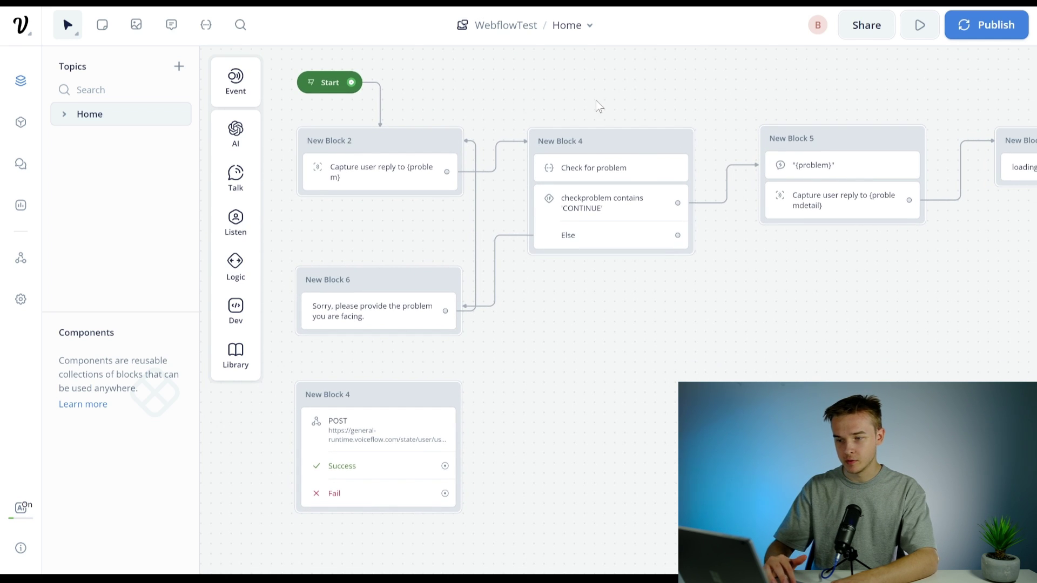
left_click_drag(649, 77, 494, 98)
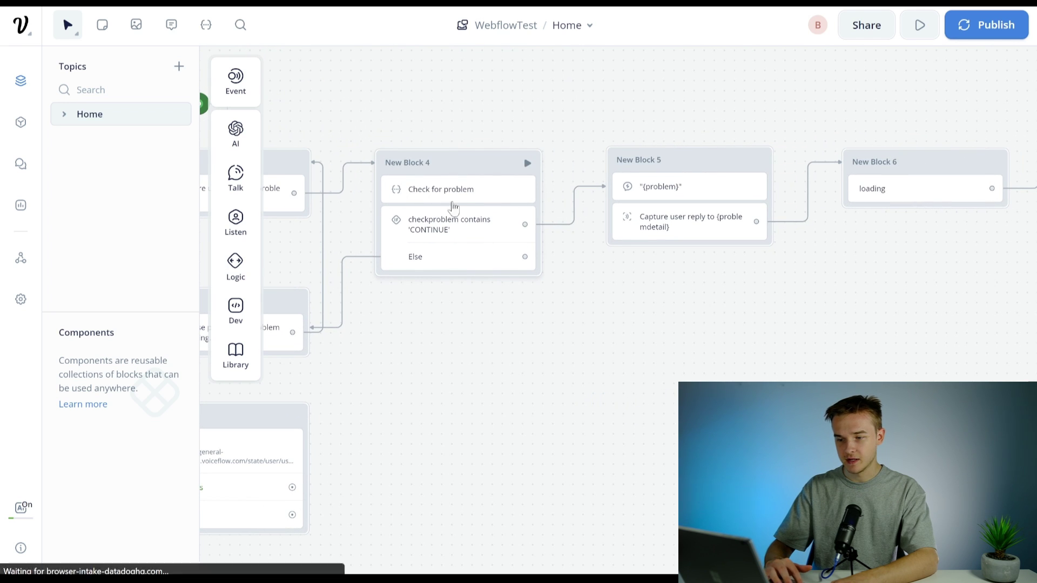
left_click(463, 189)
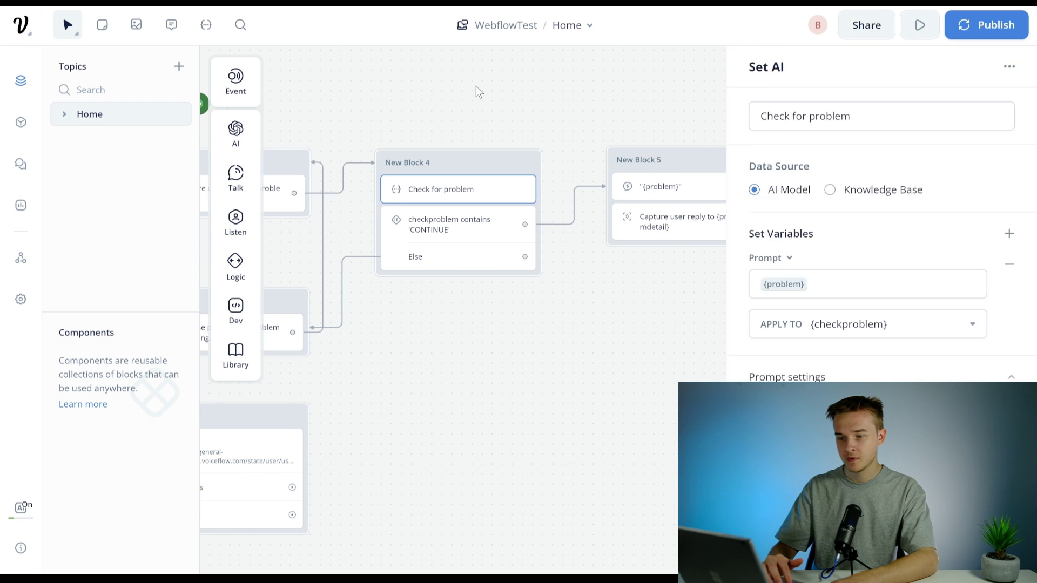
left_click(479, 92)
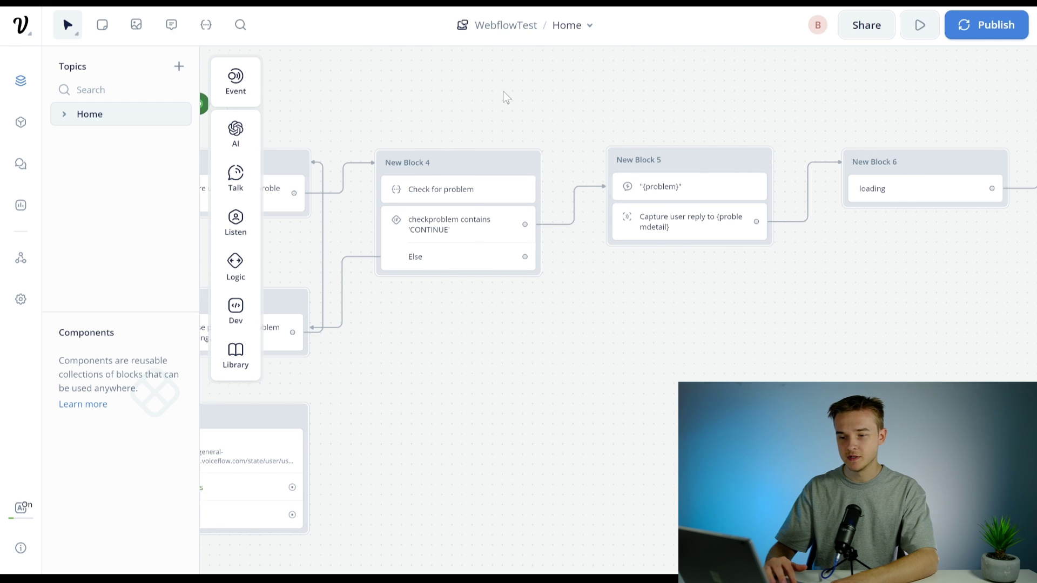
Examine the rest of the flow through New Block 7, including the settings of the {problemdetail} capture step
left_click_drag(504, 97, 564, 91)
scroll(412, 101, "right", 5)
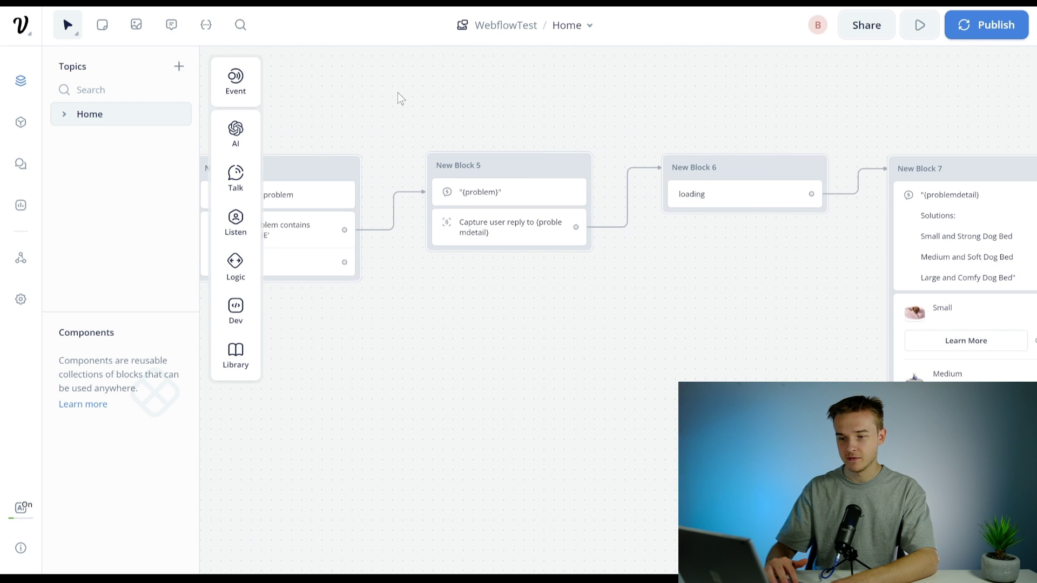
scroll(398, 100, "right", 3)
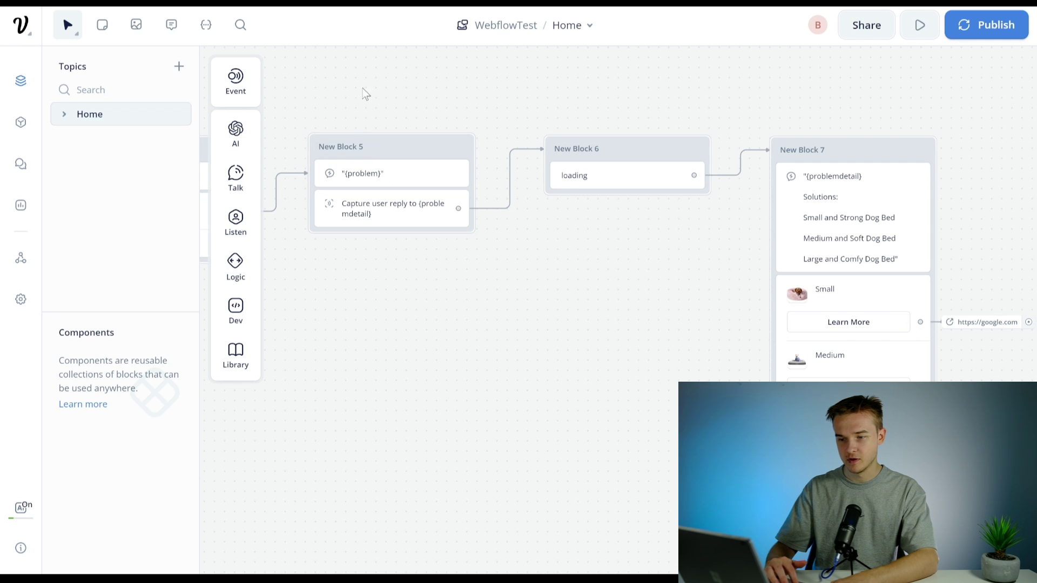
left_click_drag(363, 92, 560, 116)
scroll(413, 107, "right", 6)
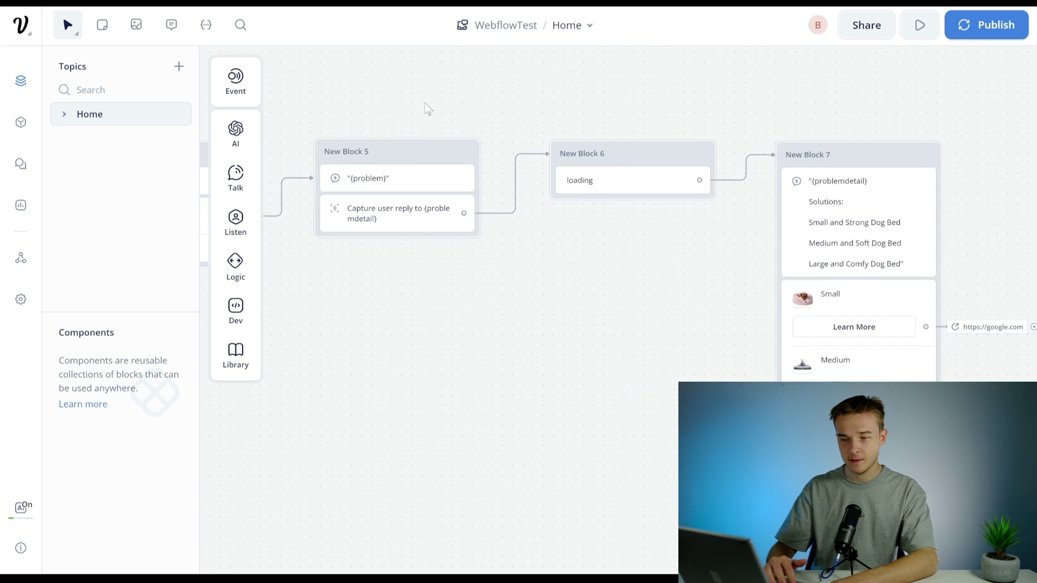
left_click(375, 221)
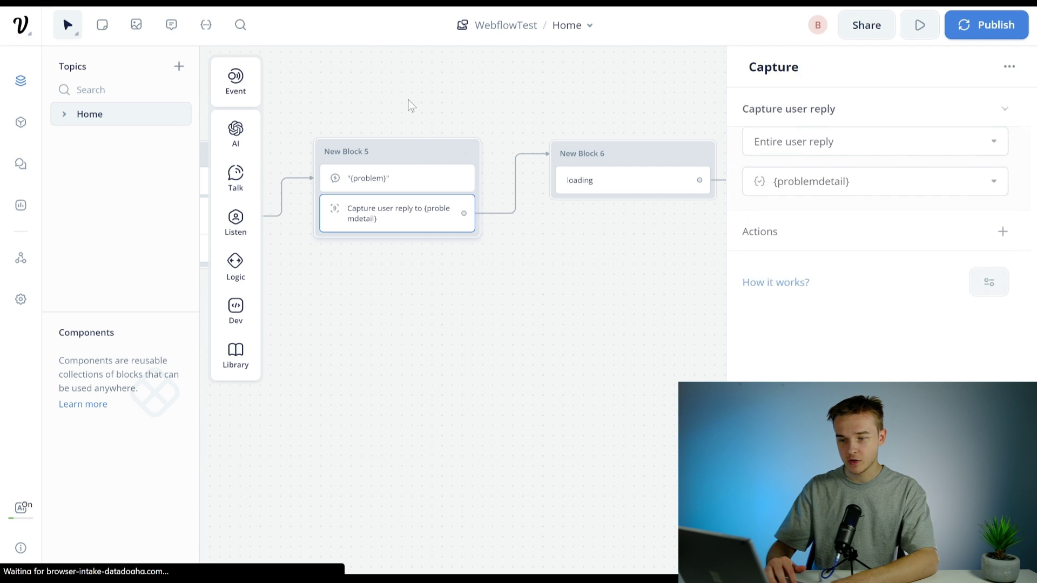
left_click(412, 107)
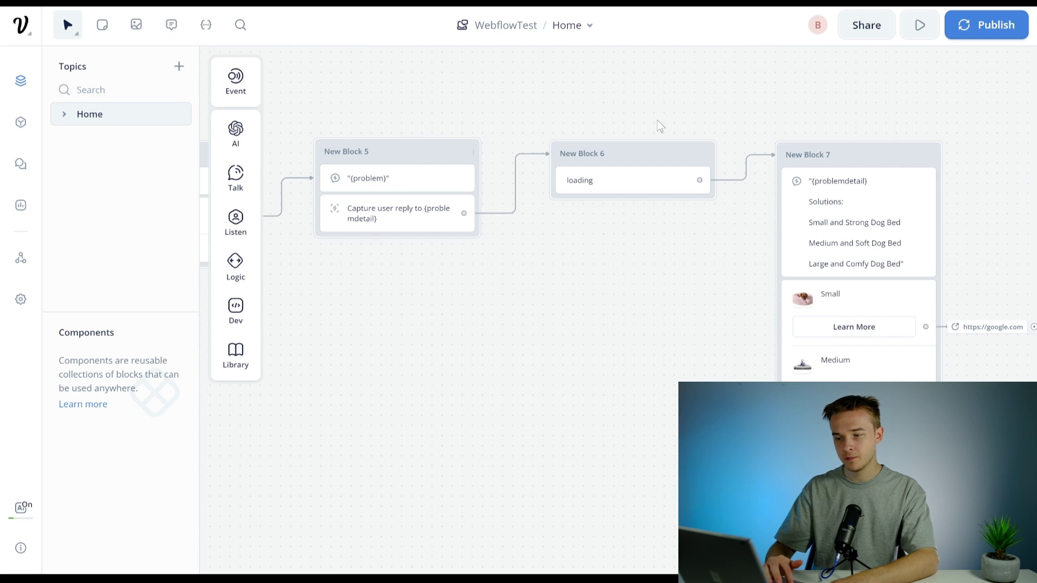
scroll(725, 109, "right", 9)
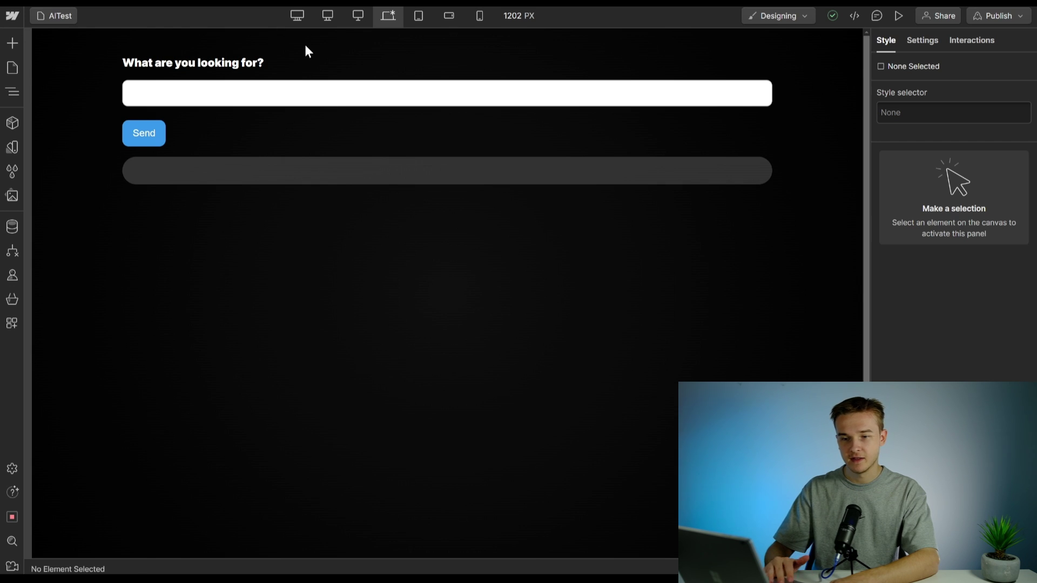
Select the hidden Section 82 in the AITest page structure and set its display to block
left_click(13, 68)
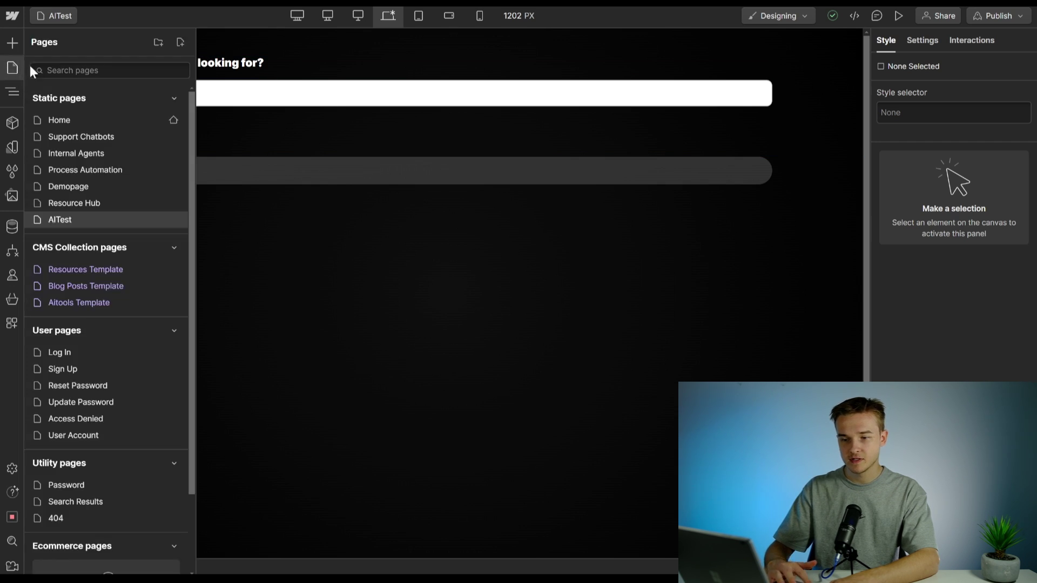
left_click(260, 36)
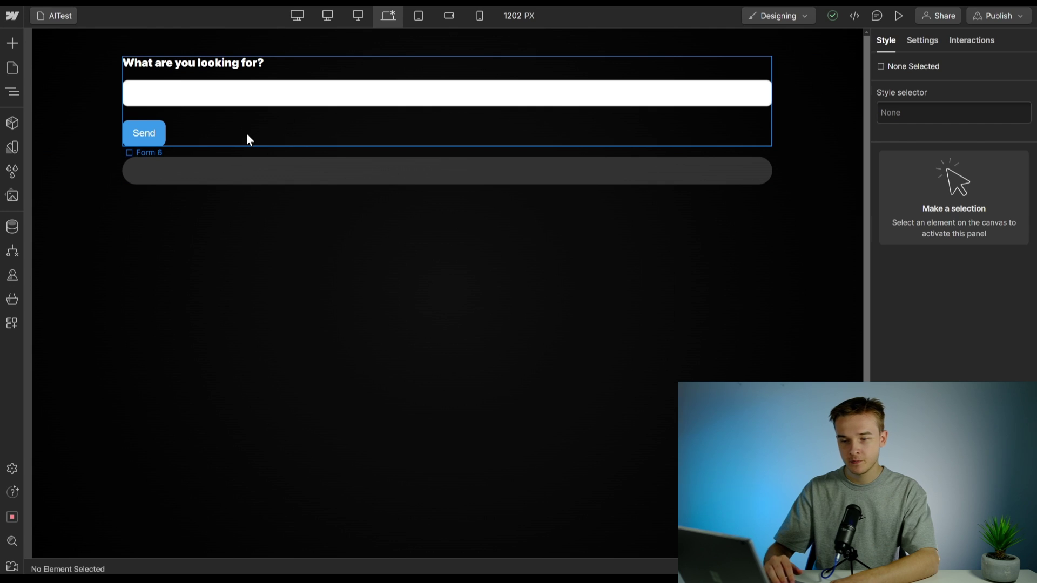
left_click(13, 70)
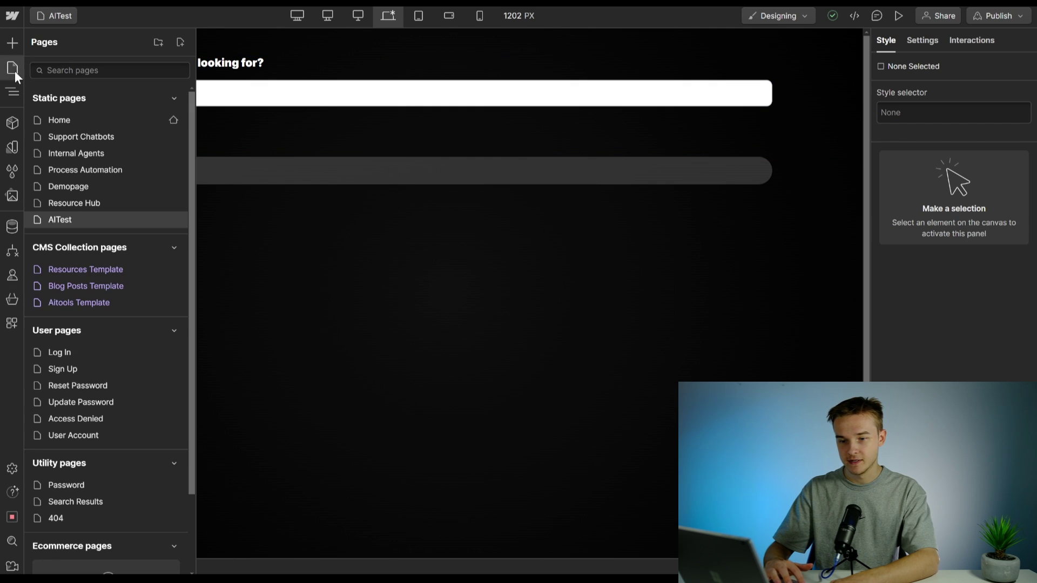
left_click(16, 95)
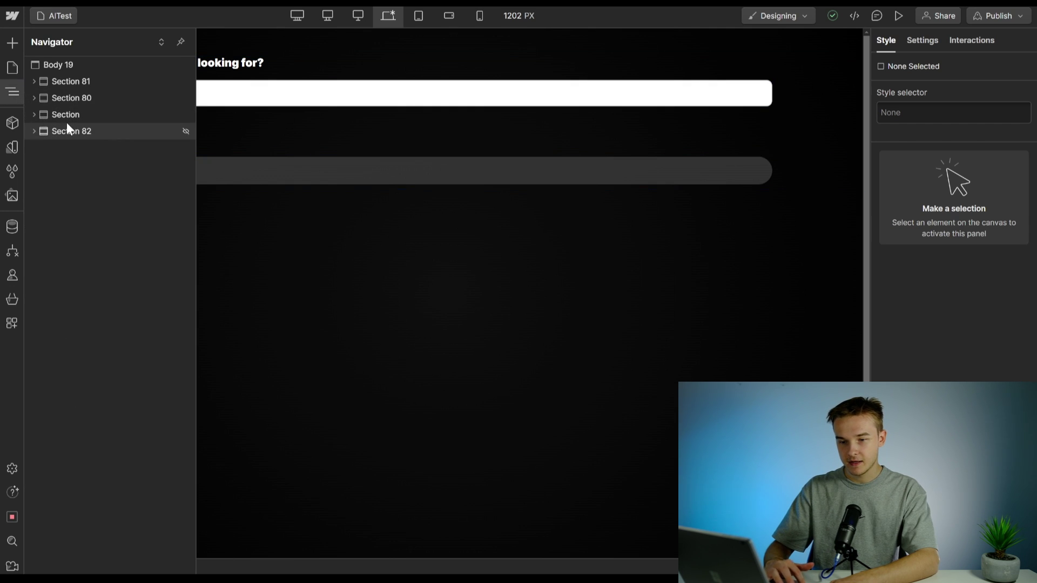
left_click(105, 130)
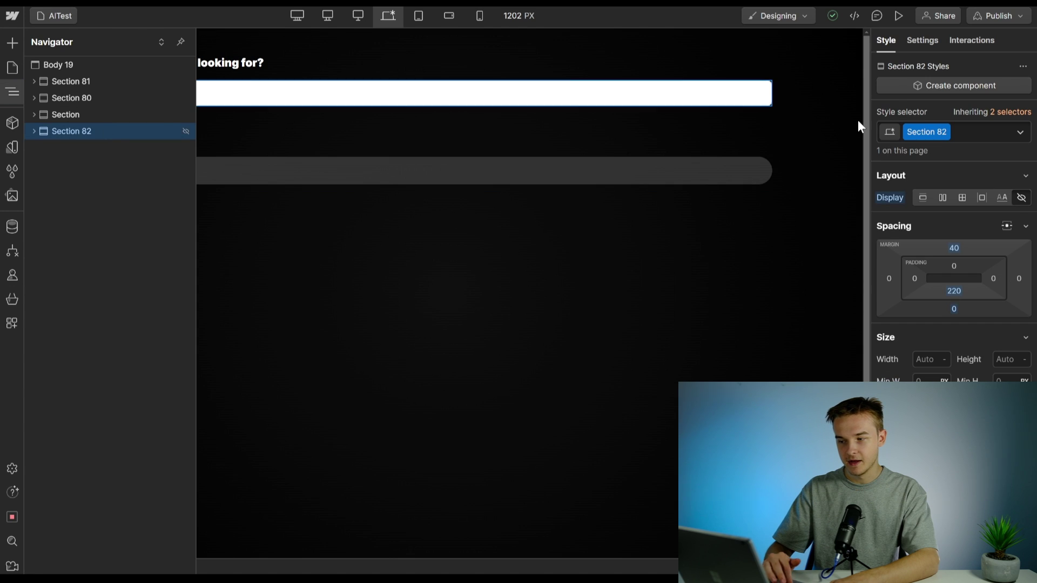
left_click(923, 197)
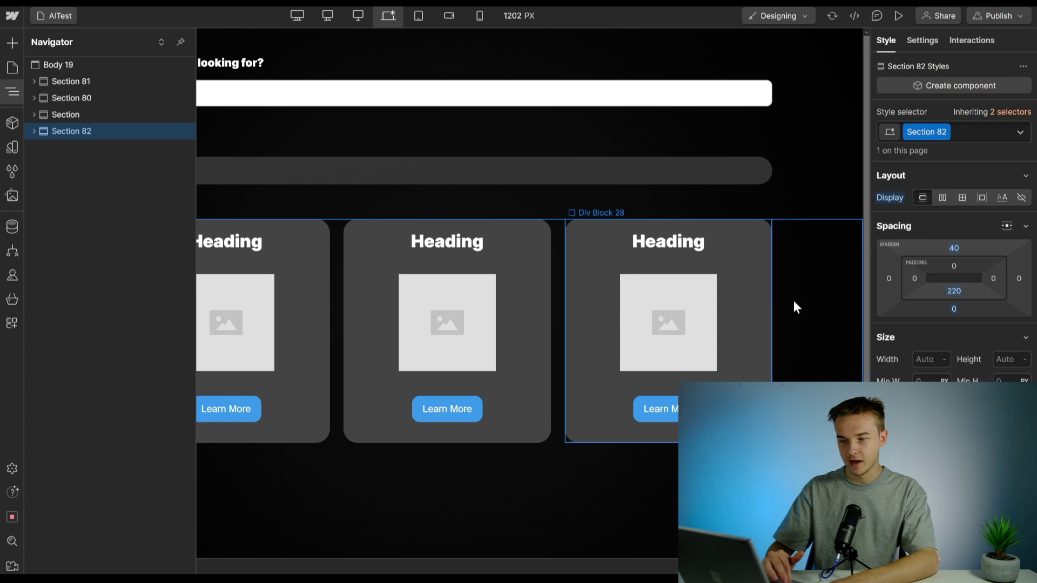
Inspect the structure of Section 82 down to the contents of Column 1 and set the section's display to none
left_click(33, 131)
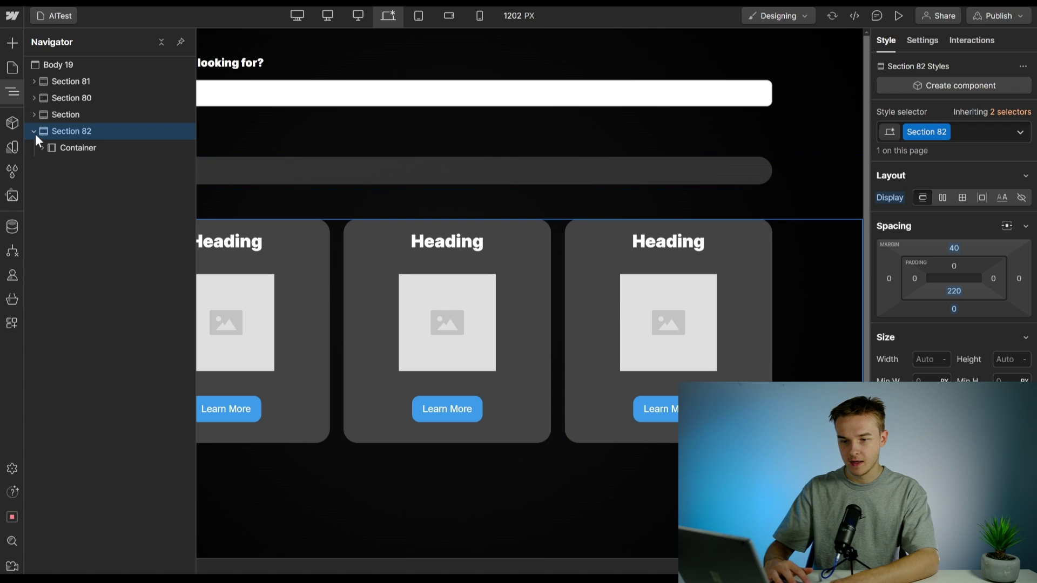
left_click(42, 148)
left_click(50, 165)
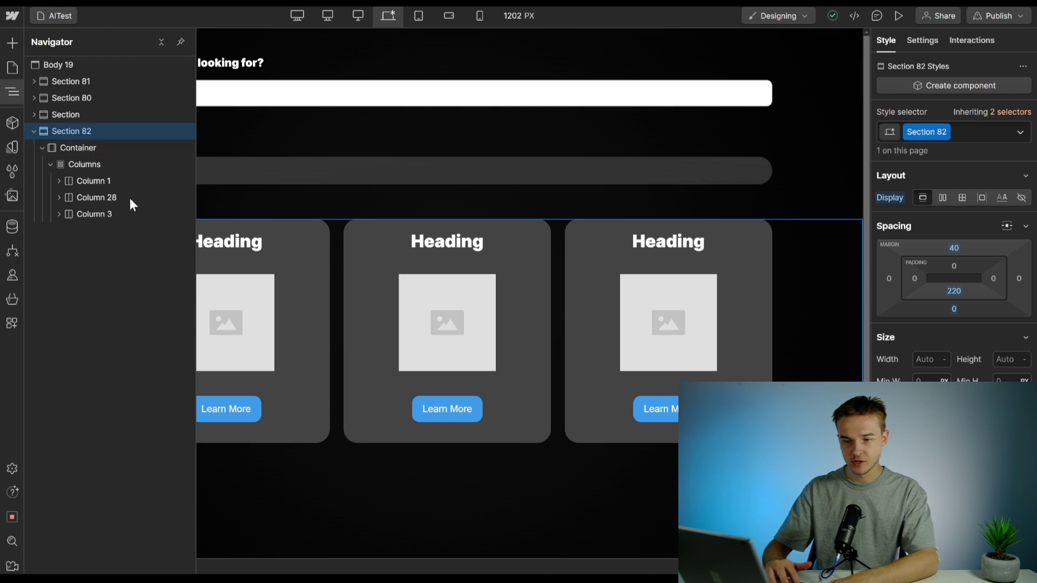
left_click(61, 183)
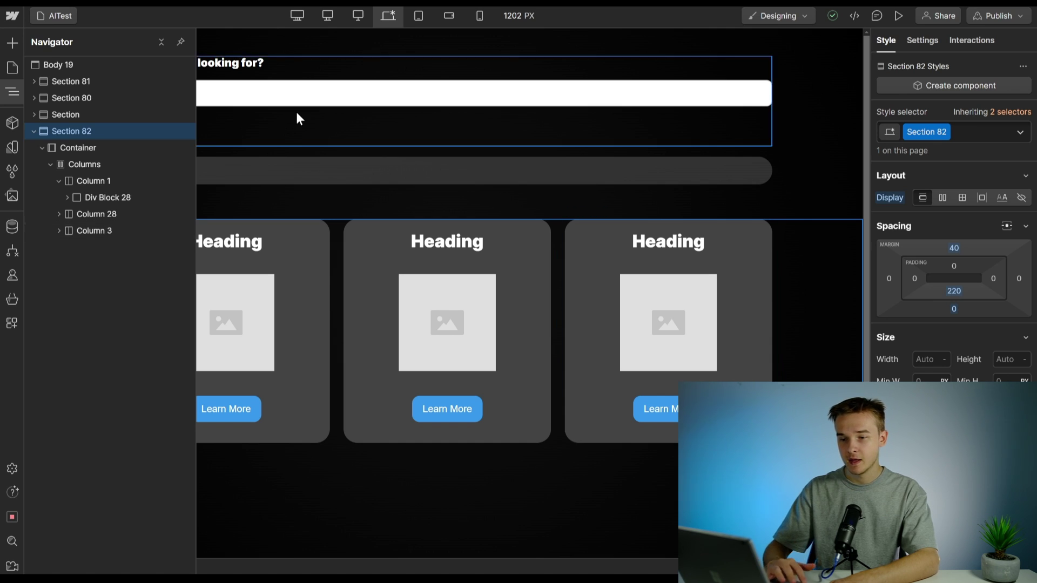
left_click(34, 131)
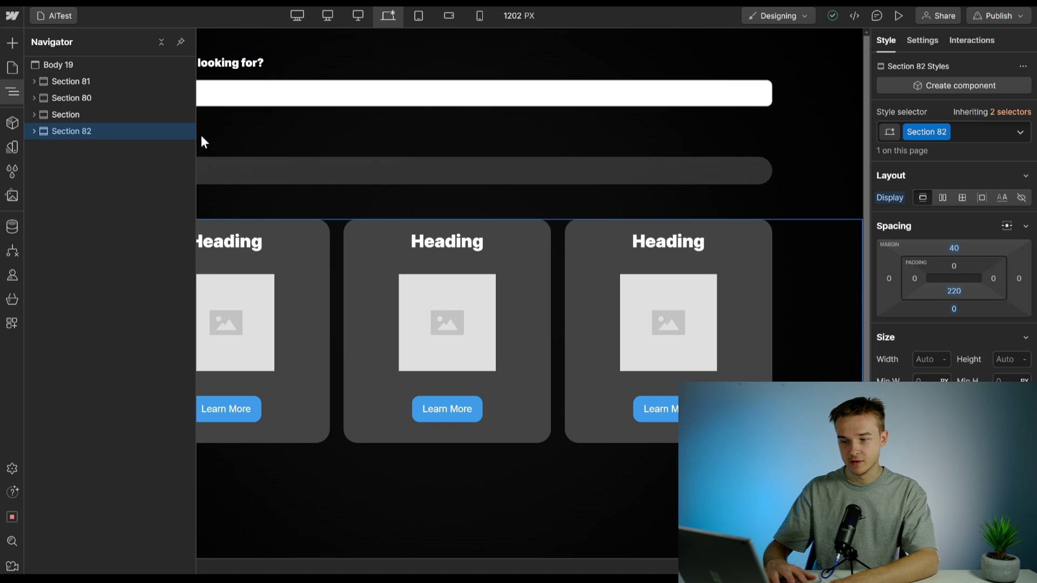
left_click(1021, 198)
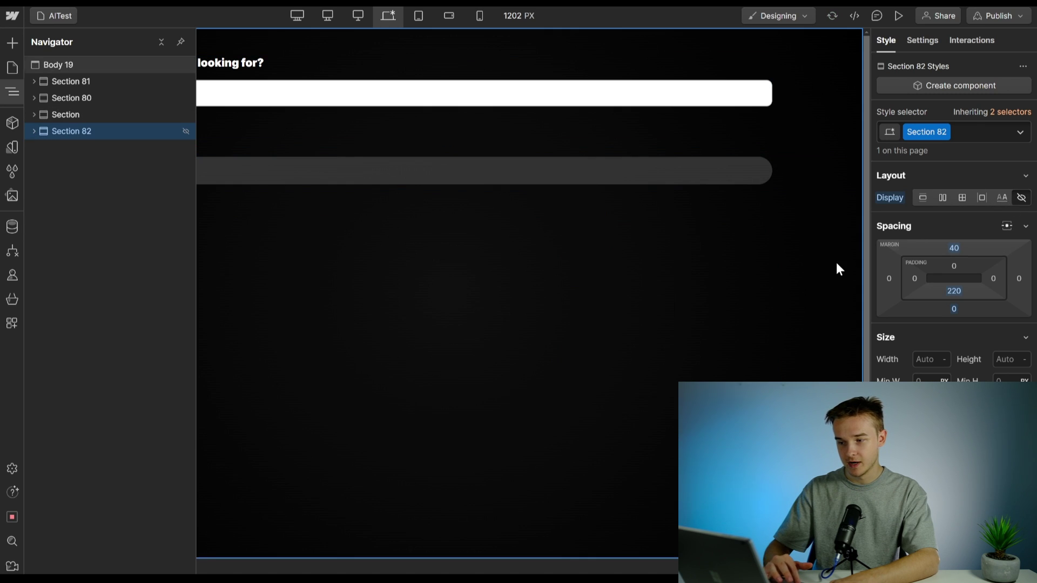
Open the AITest page's settings and find the custom code placed before the </body> tag
left_click(13, 71)
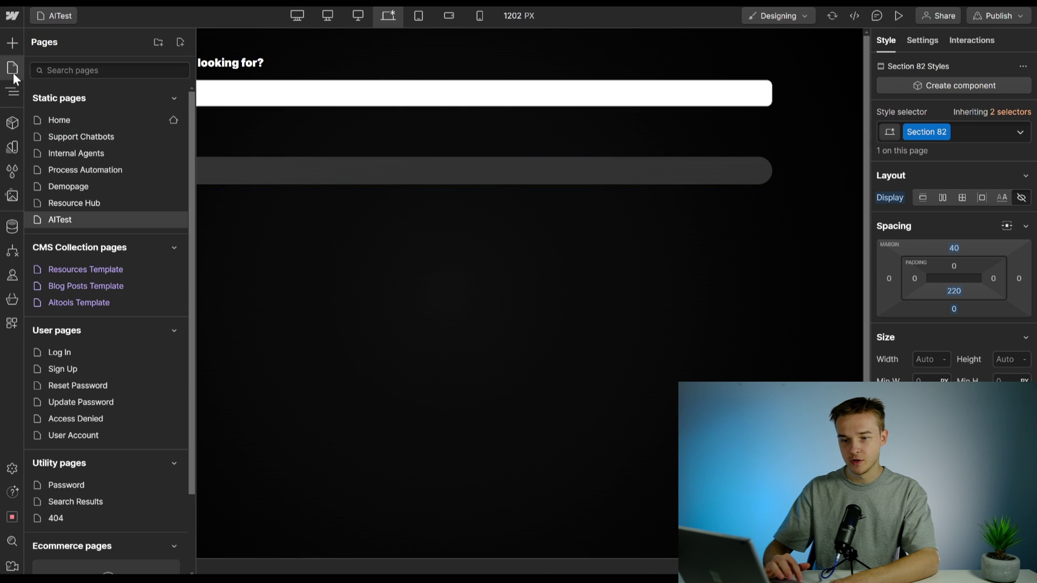
left_click(173, 219)
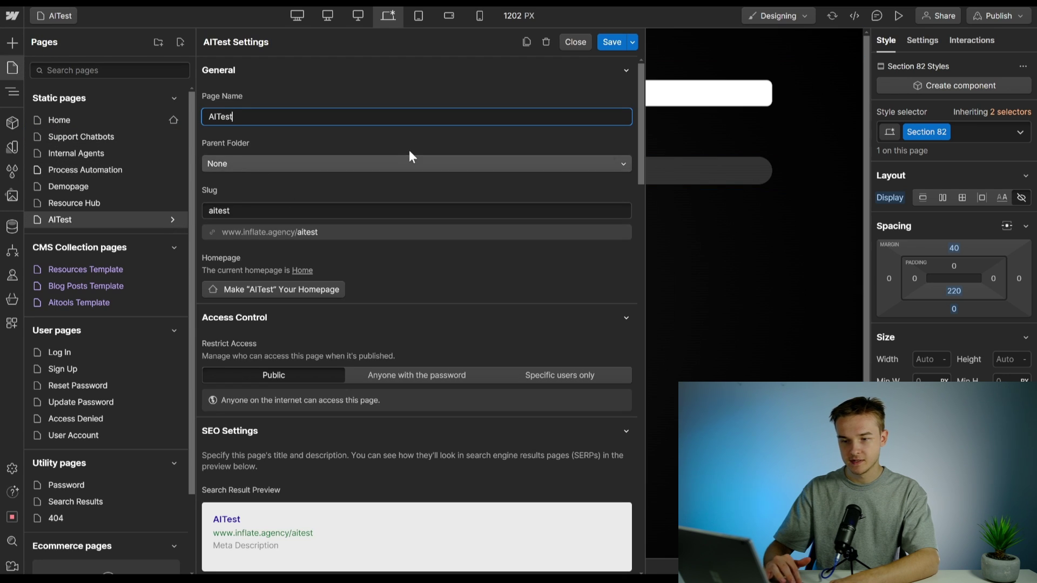
scroll(611, 151, "down", 10)
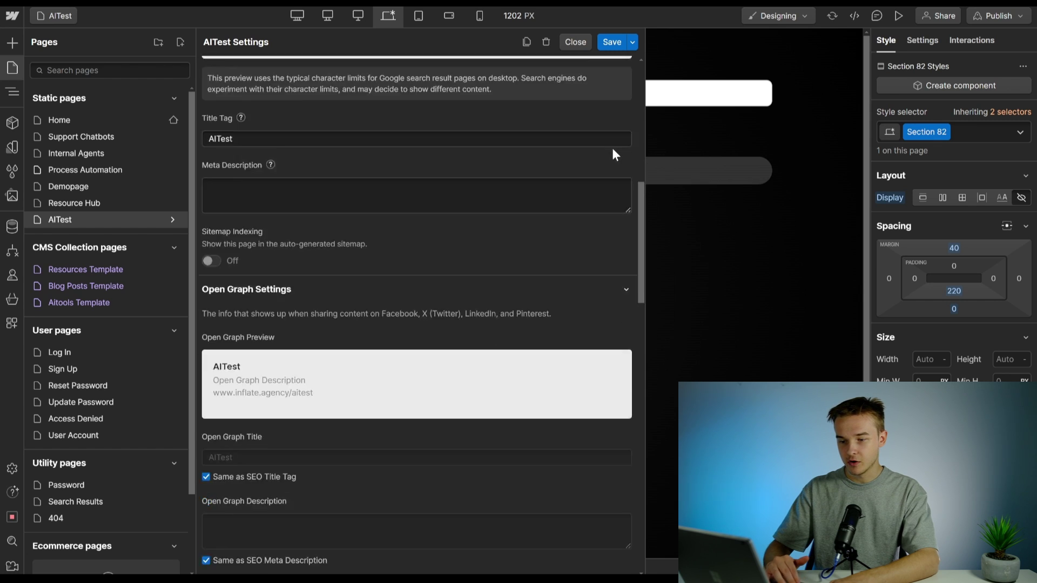
scroll(613, 155, "down", 15)
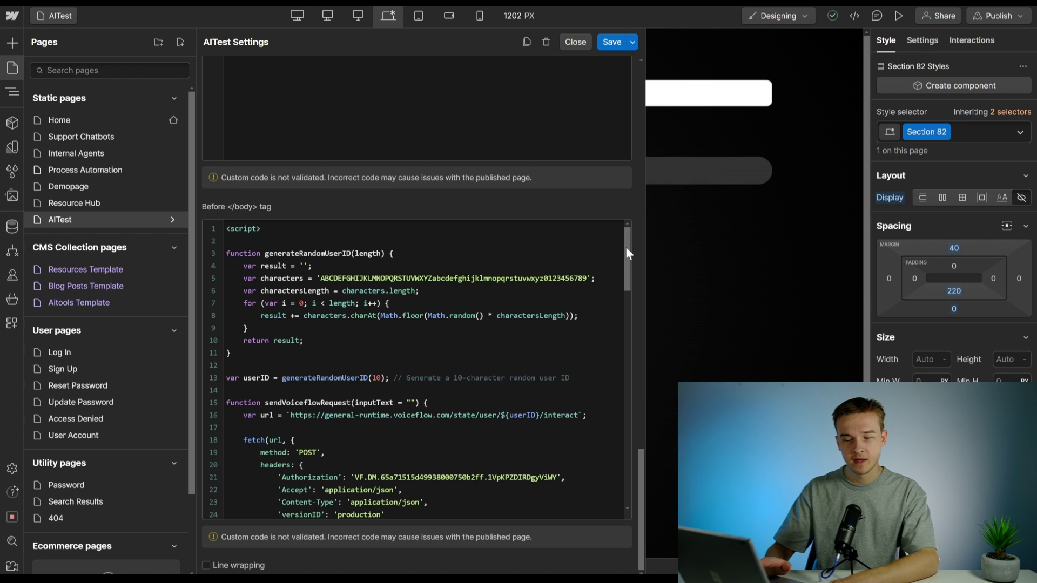
left_click_drag(627, 250, 636, 225)
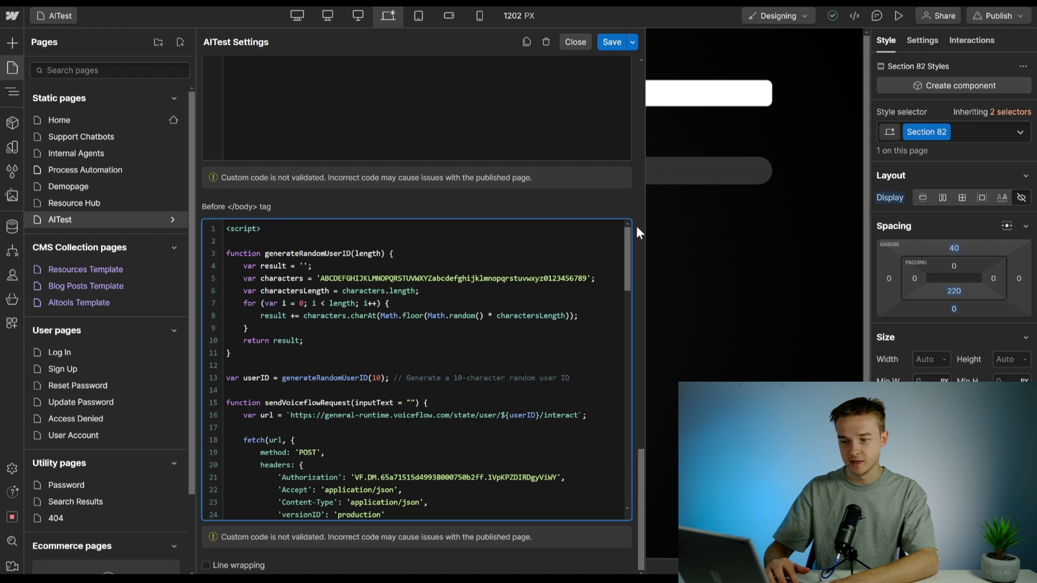
left_click(637, 211)
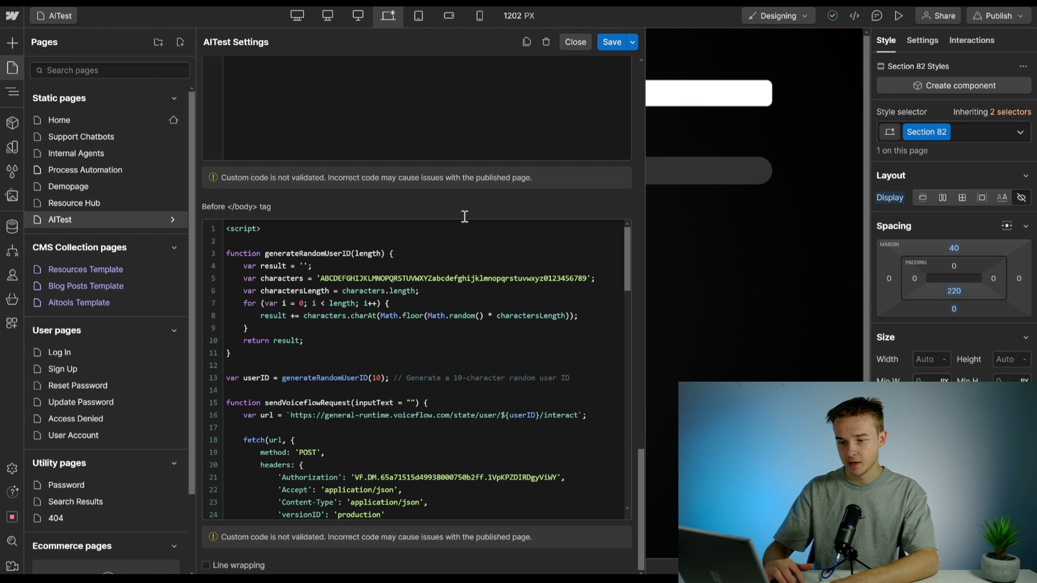
scroll(435, 280, "down", 1)
scroll(432, 283, "up", 1)
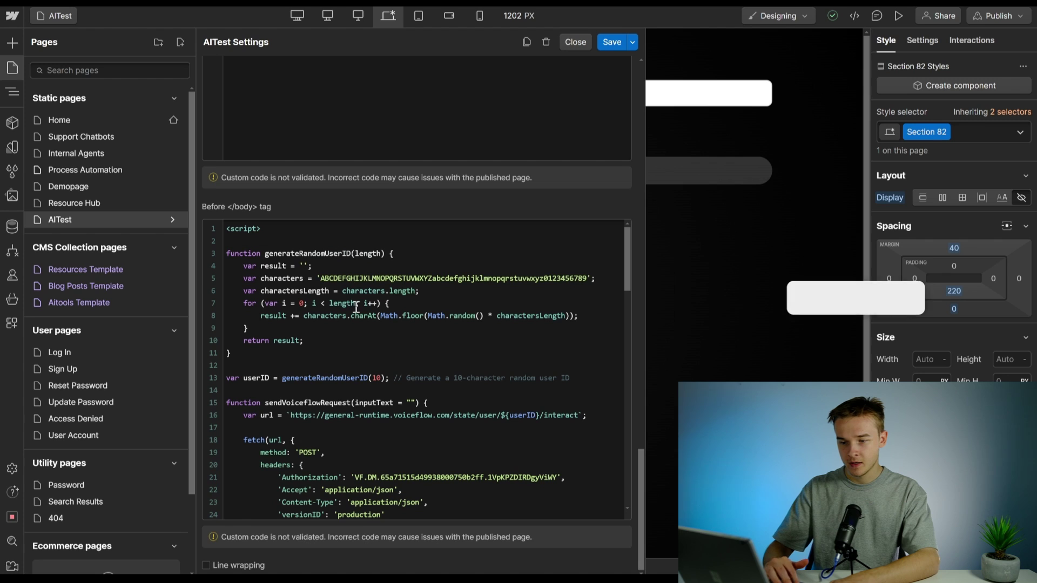
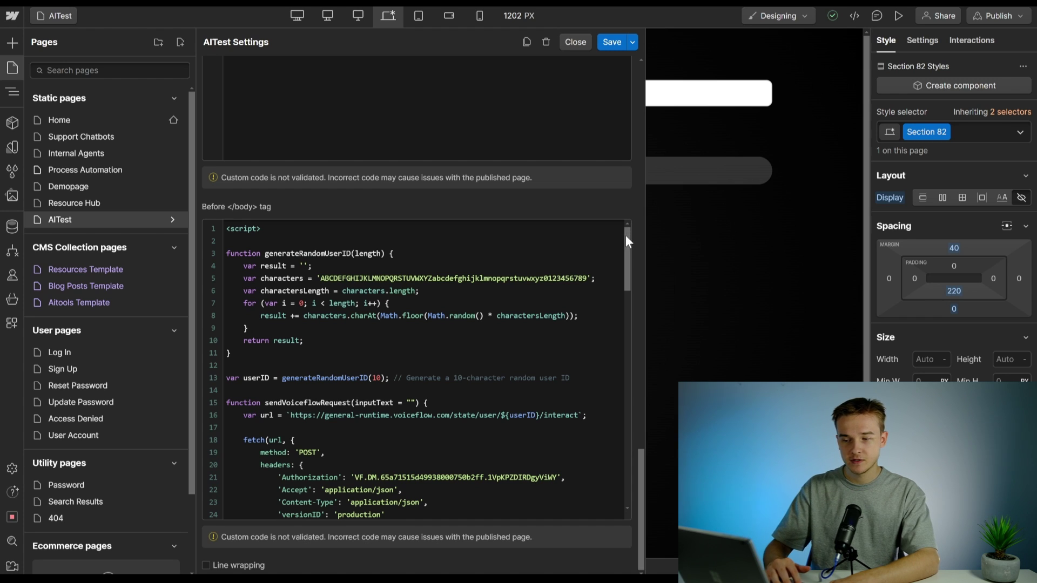
left_click_drag(627, 236, 626, 222)
left_click(627, 202)
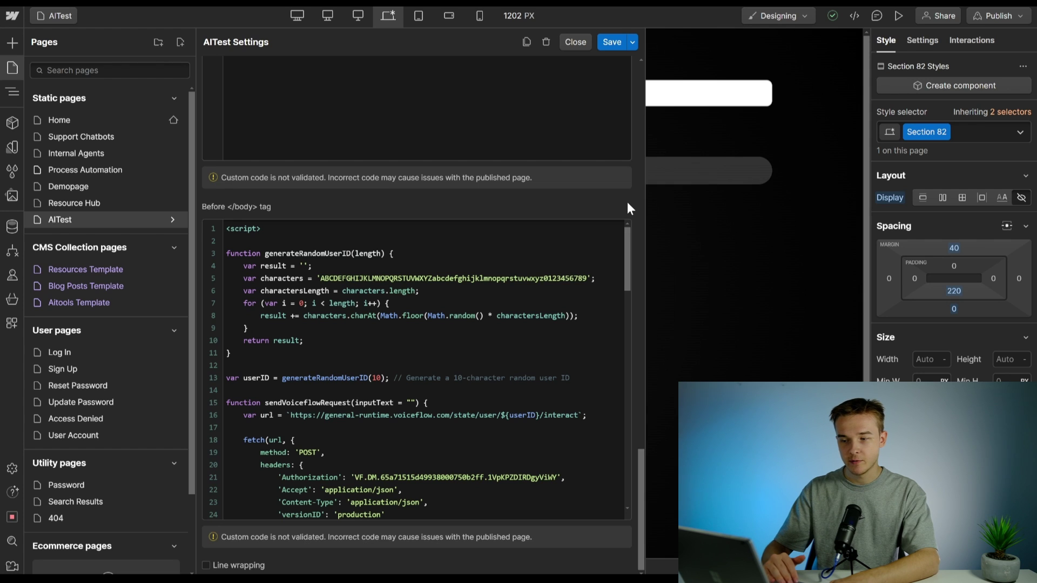
left_click_drag(629, 238, 632, 196)
left_click(621, 203)
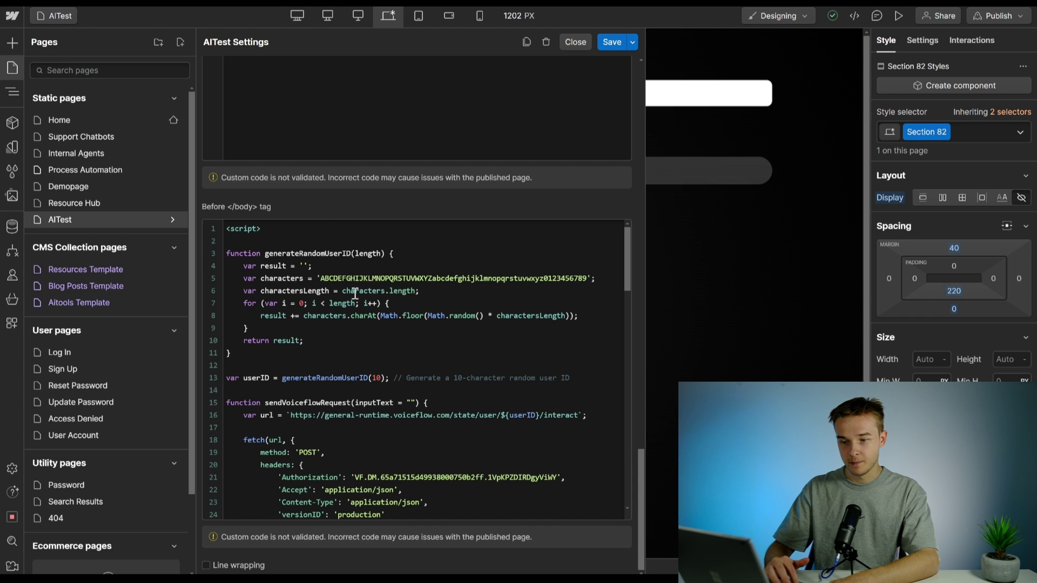
Examine the random user ID generation and the sendVoiceflowRequest function's URL and Authorization header in the script
scroll(378, 312, "down", 1)
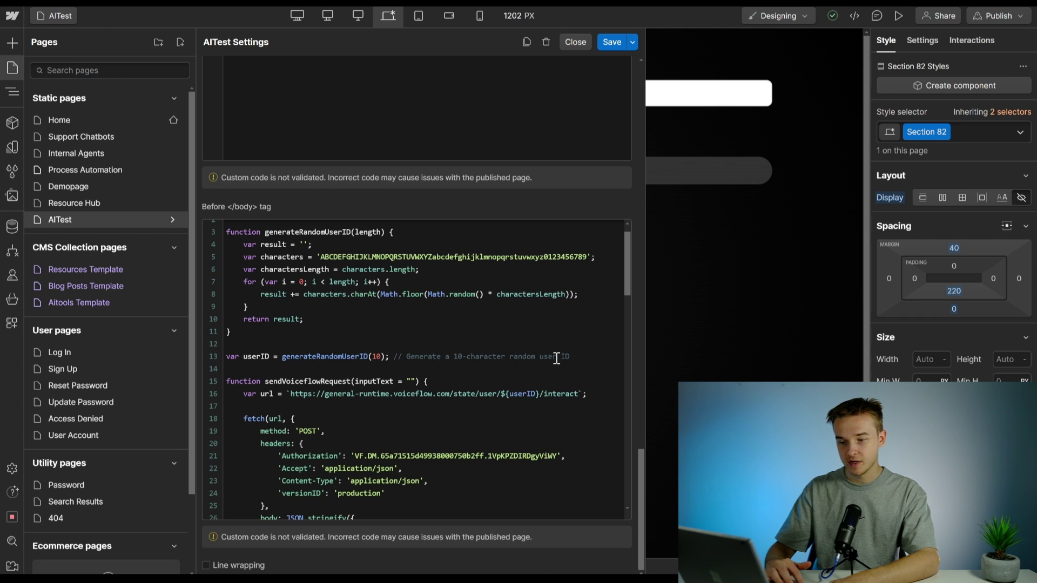
scroll(592, 321, "down", 2)
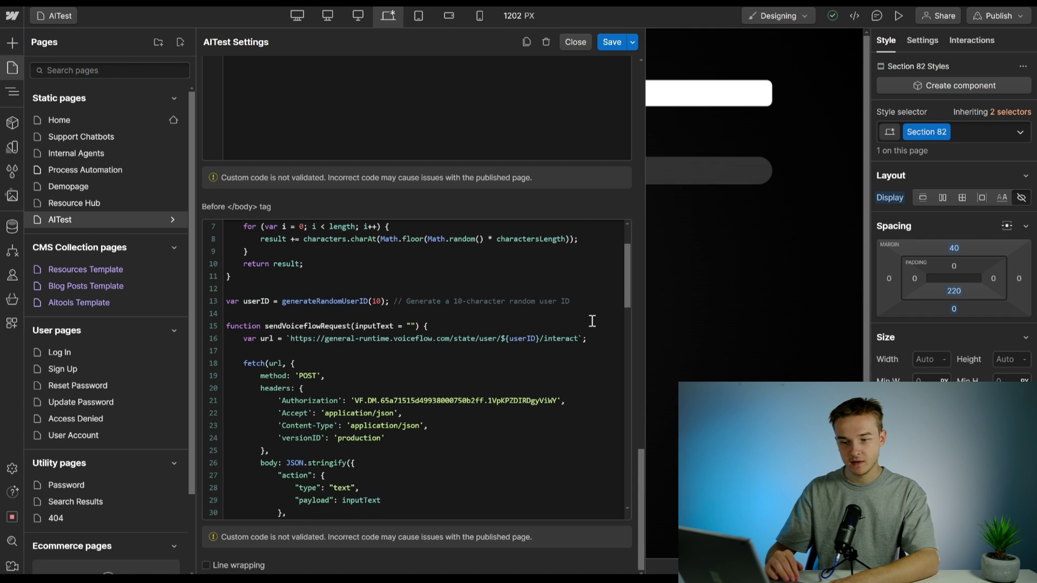
scroll(592, 321, "down", 4)
scroll(592, 321, "down", 1)
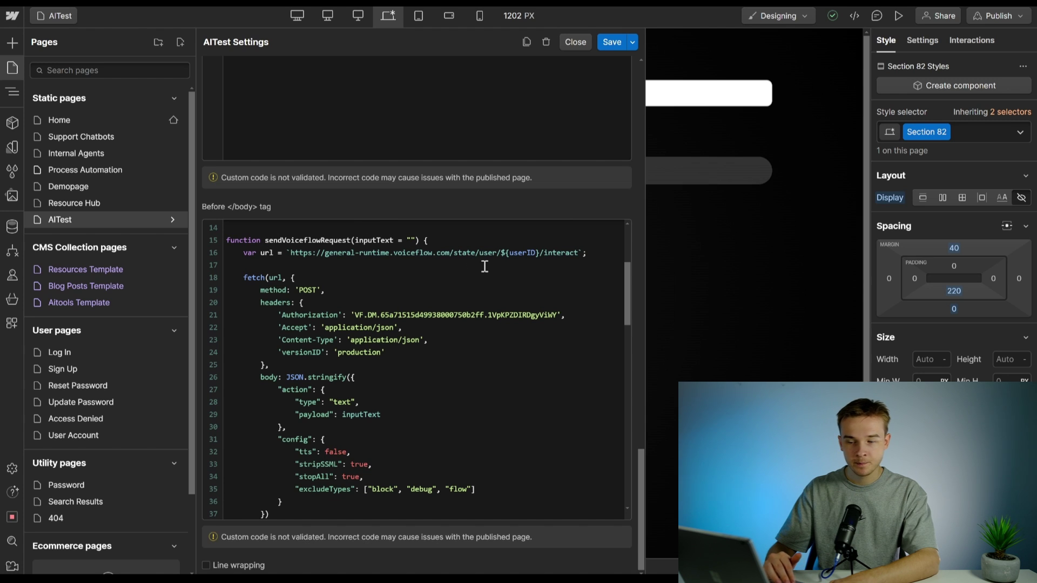
scroll(420, 377, "down", 1)
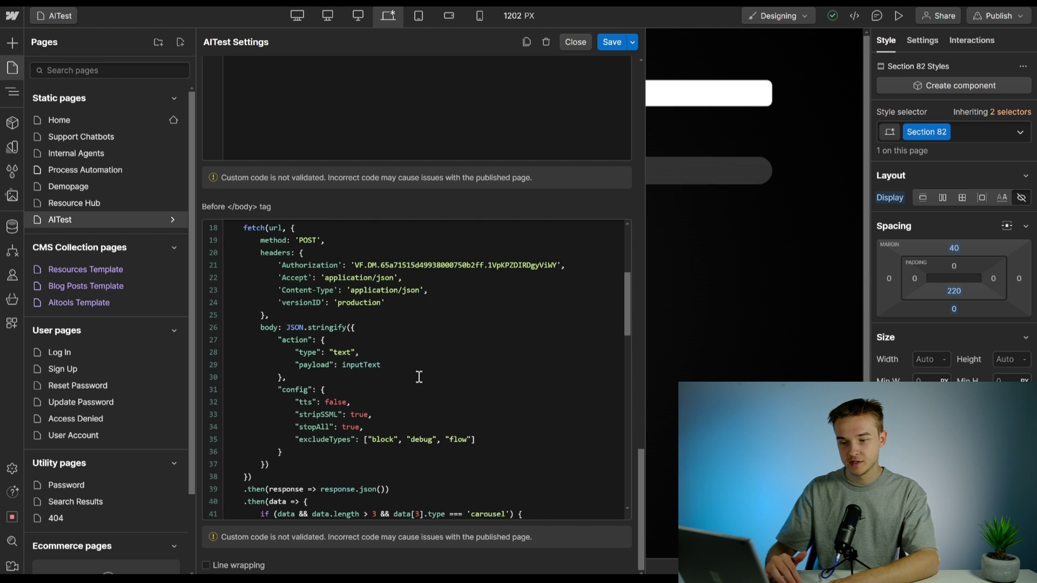
scroll(419, 376, "up", 2)
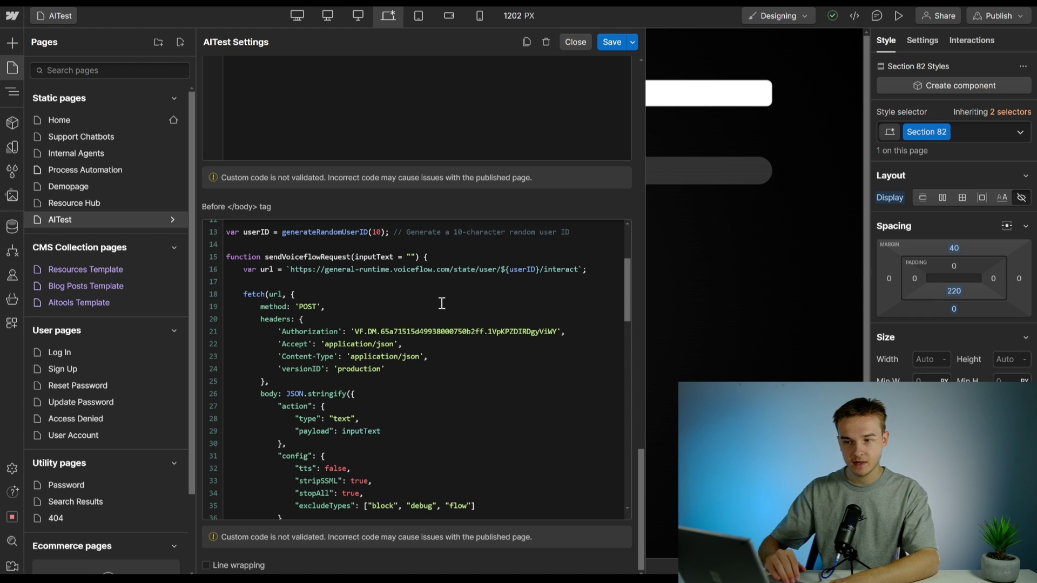
Switch to Voiceflow and open the Dialog API integration page to locate the assistant's primary API key
right_click(111, 6)
key("Escape")
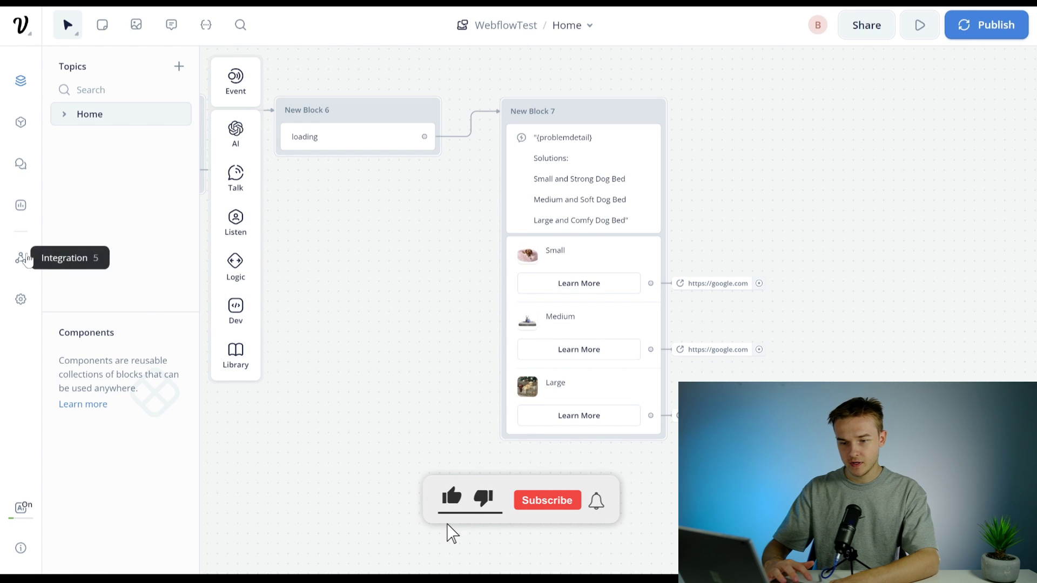
left_click(27, 259)
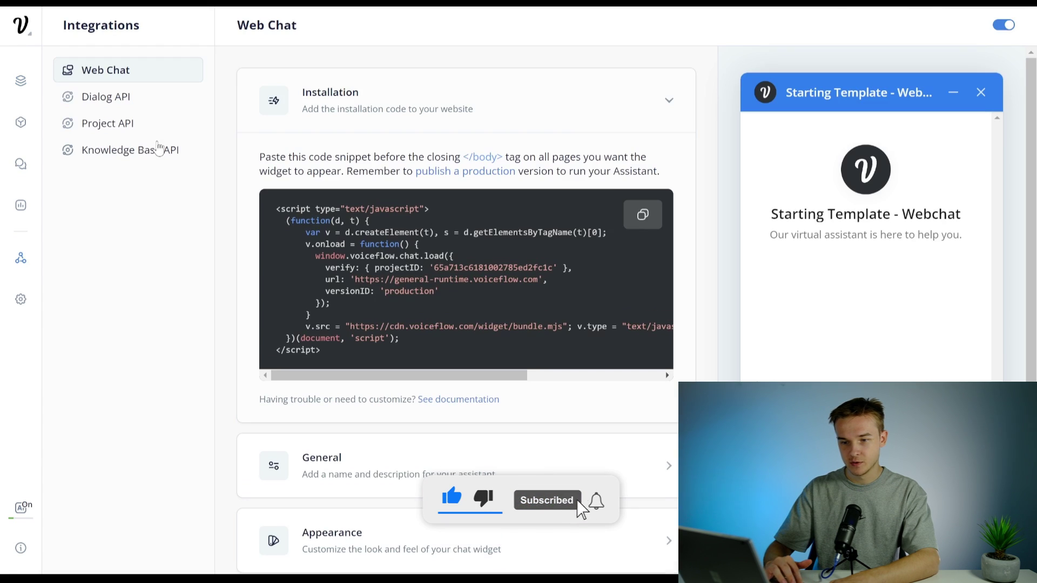
left_click(144, 107)
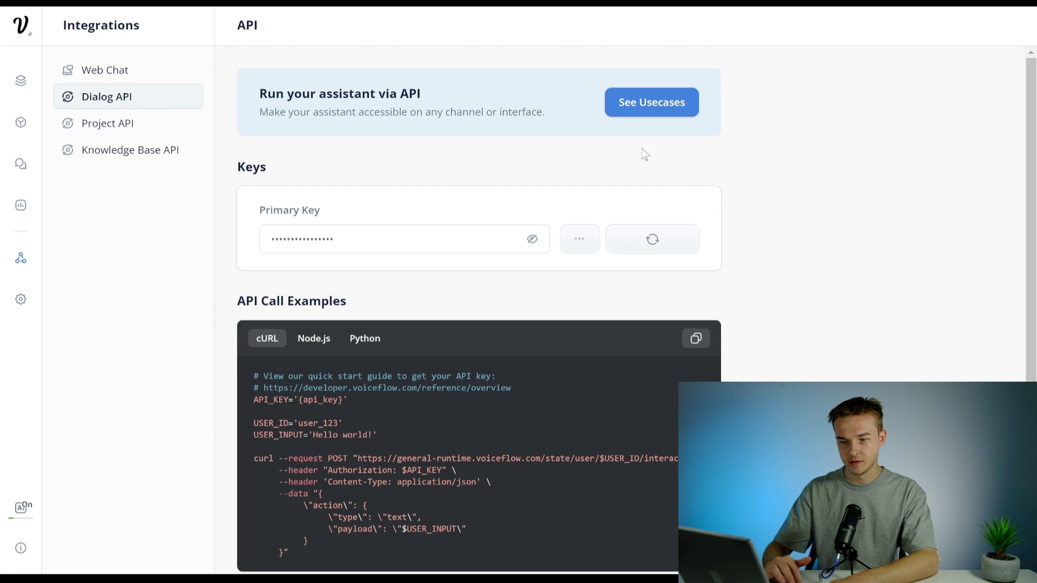
scroll(755, 241, "down", 1)
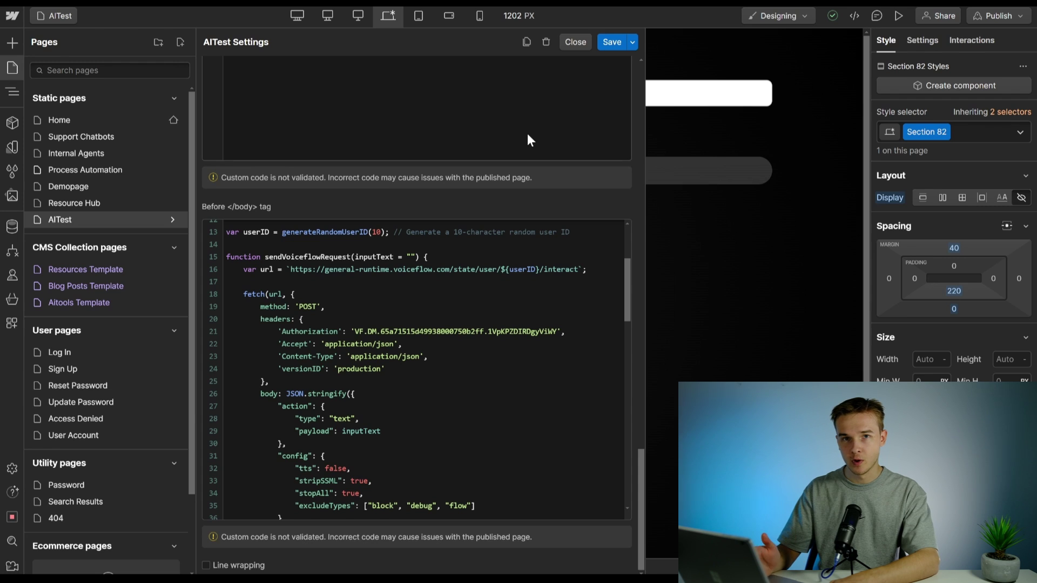
Examine the fetch request's headers, JSON body and config, and the handling of carousel and text responses in the AITest custom code
scroll(483, 323, "down", 1)
scroll(483, 323, "down", 1)
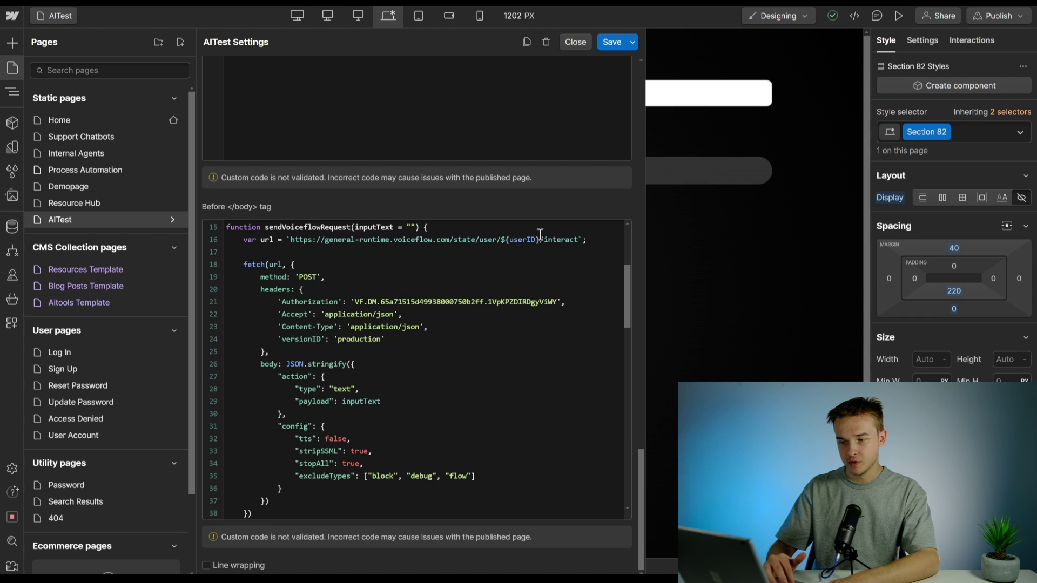
scroll(492, 295, "up", 1)
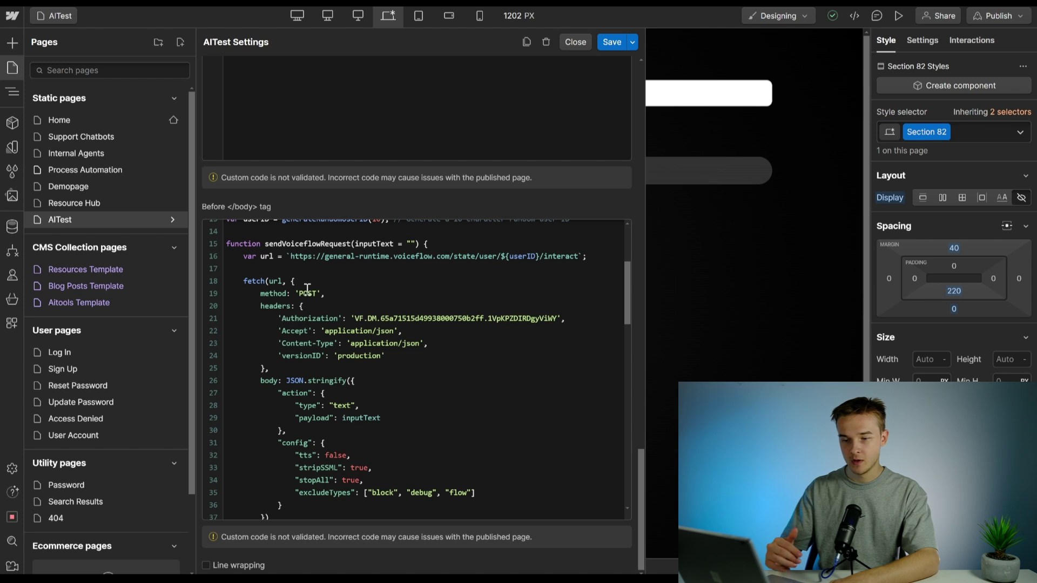
scroll(370, 314, "down", 1)
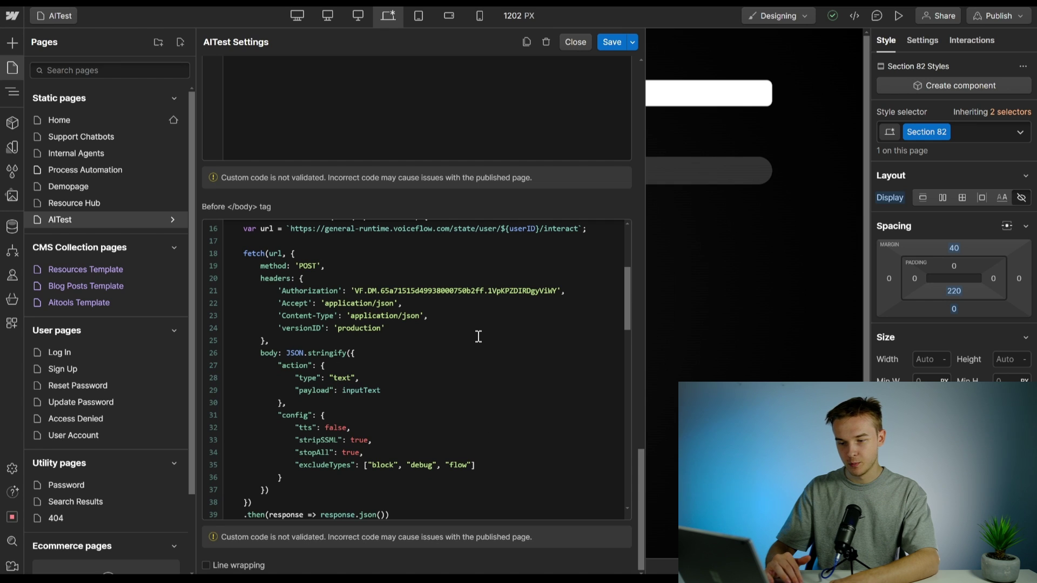
scroll(476, 335, "down", 2)
scroll(478, 335, "up", 4)
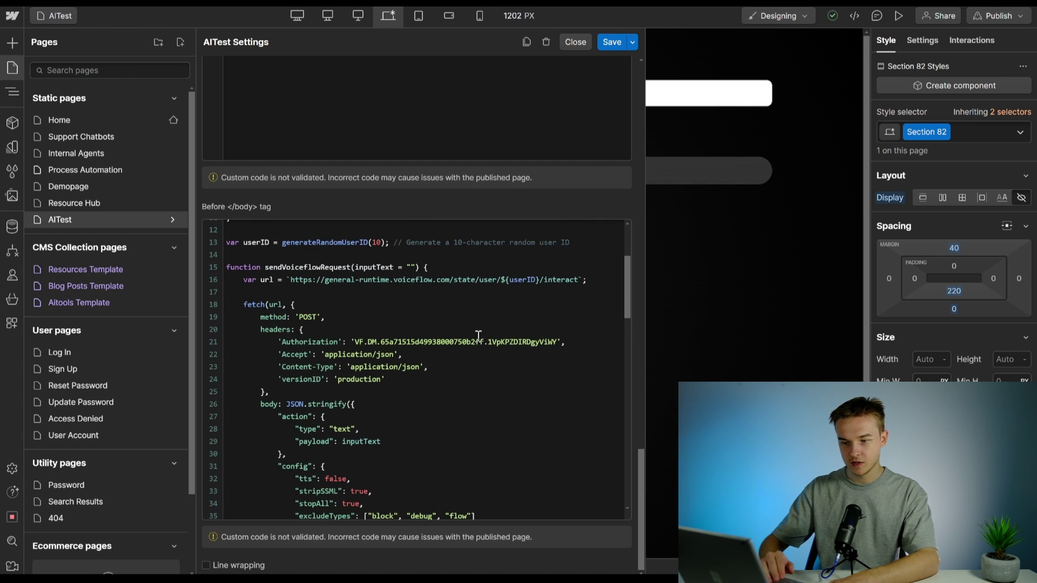
scroll(478, 336, "down", 1)
scroll(478, 336, "down", 3)
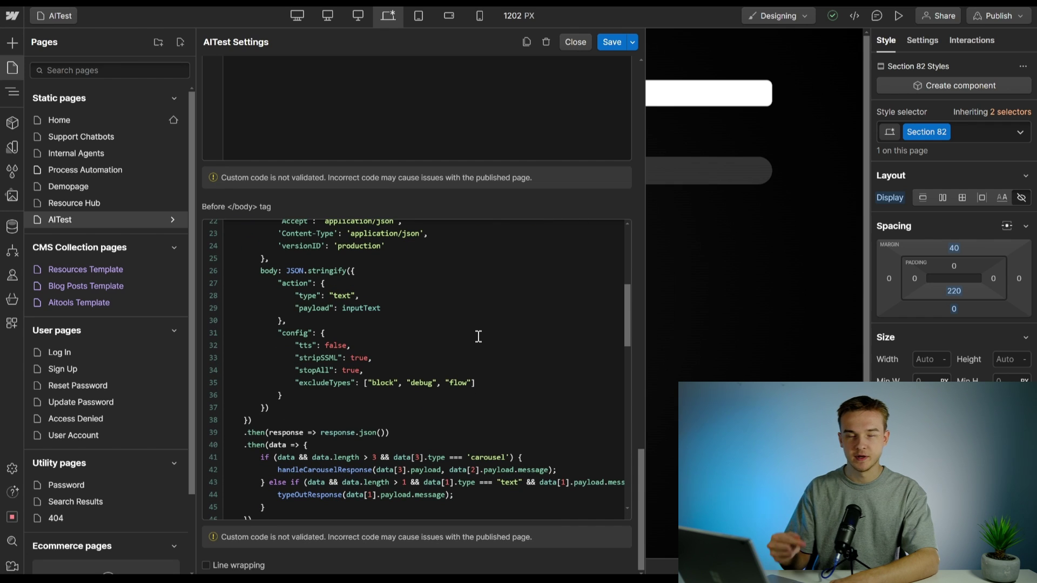
Examine the handleCarouselResponse function and how its loop fills the three products' names, images and button links in the AITest script
scroll(478, 336, "down", 4)
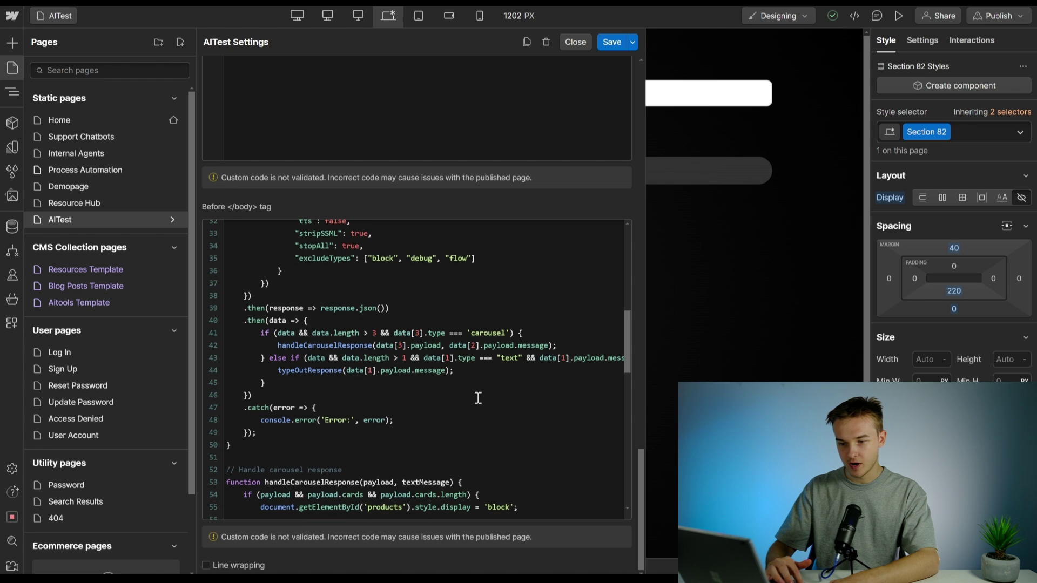
scroll(479, 398, "down", 4)
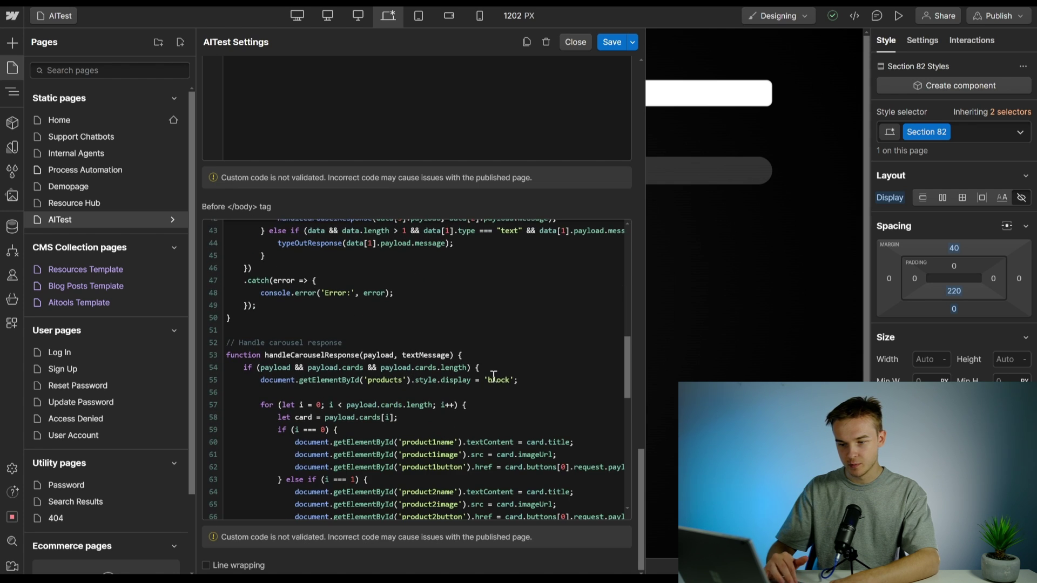
scroll(492, 378, "down", 2)
scroll(528, 317, "down", 1)
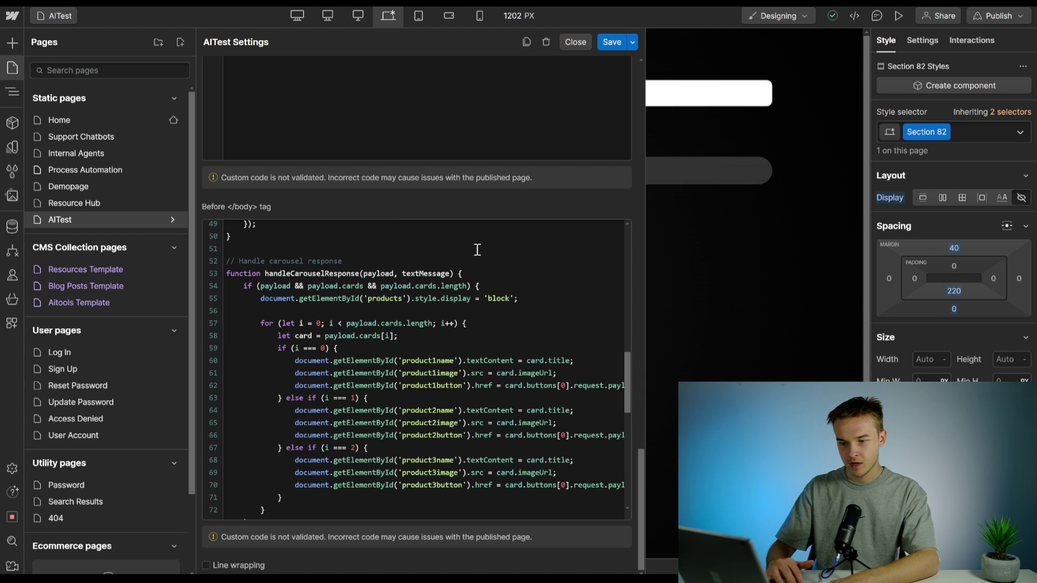
scroll(508, 256, "down", 1)
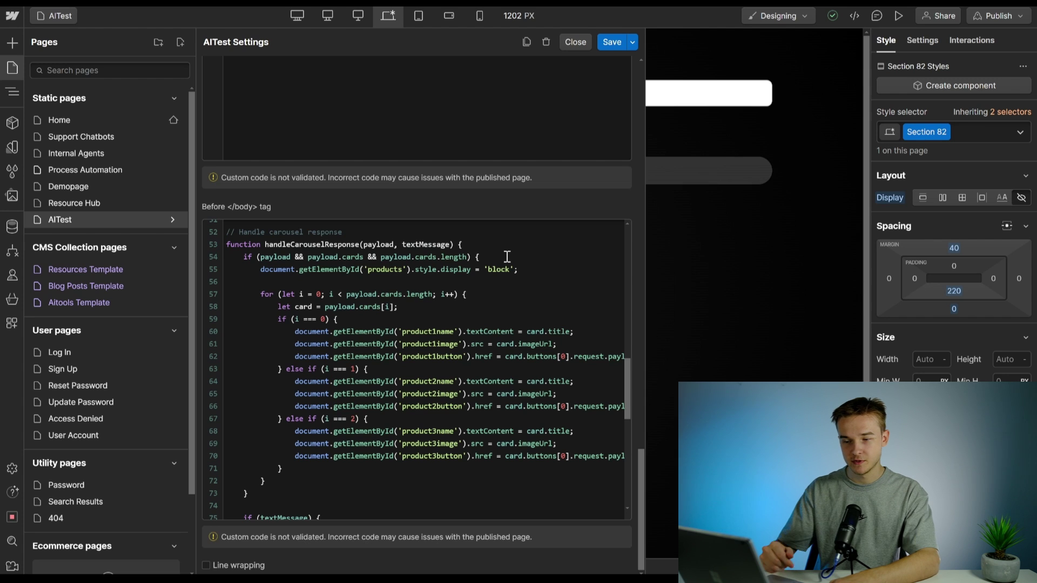
scroll(511, 275, "down", 1)
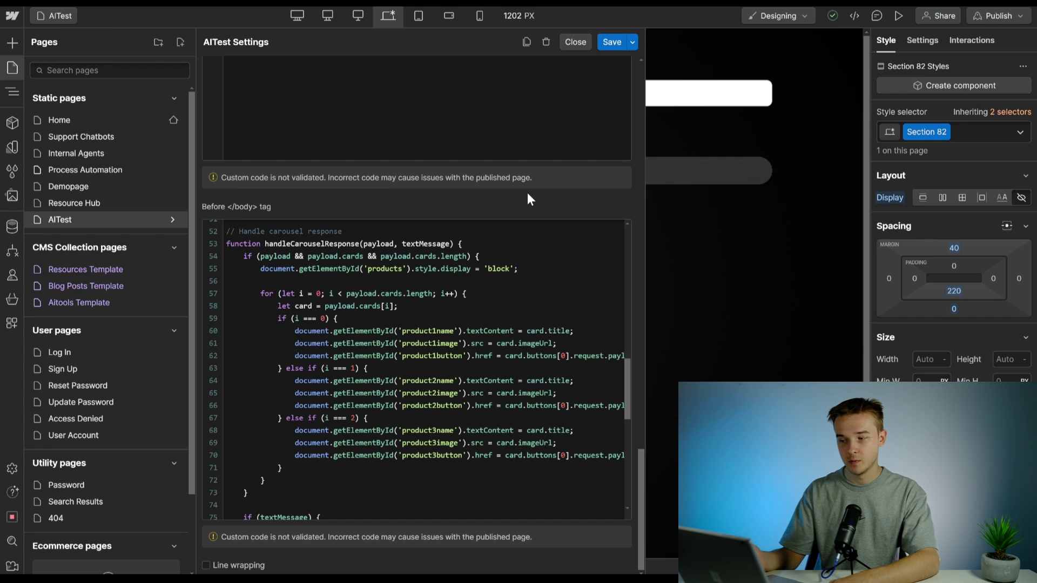
scroll(528, 331, "down", 2)
scroll(529, 334, "up", 2)
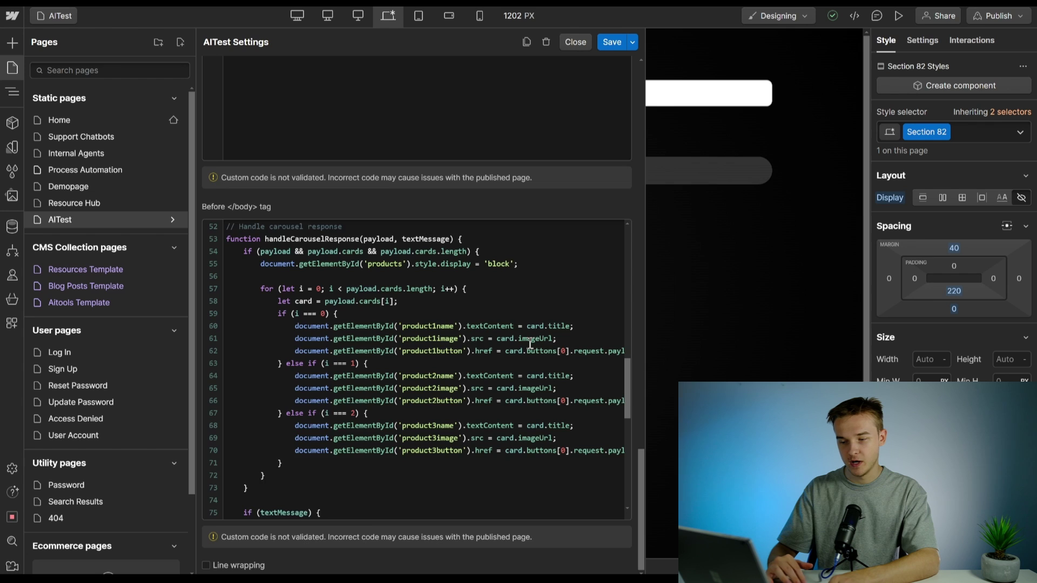
scroll(530, 339, "up", 1)
scroll(530, 343, "up", 1)
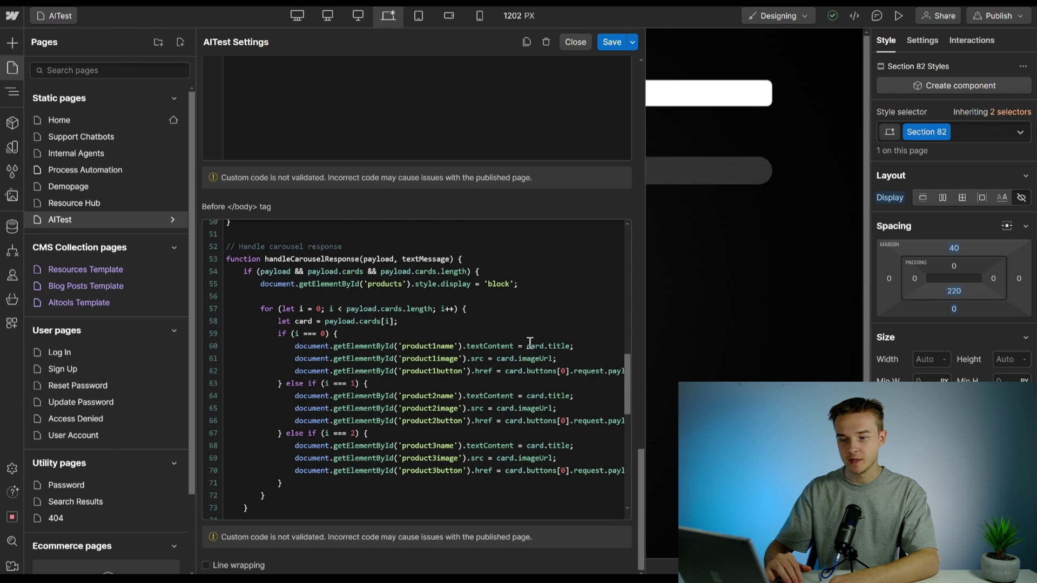
Examine the textMessage handling at the end of handleCarouselResponse and compare it with the carousel condition that calls the function
scroll(530, 343, "down", 4)
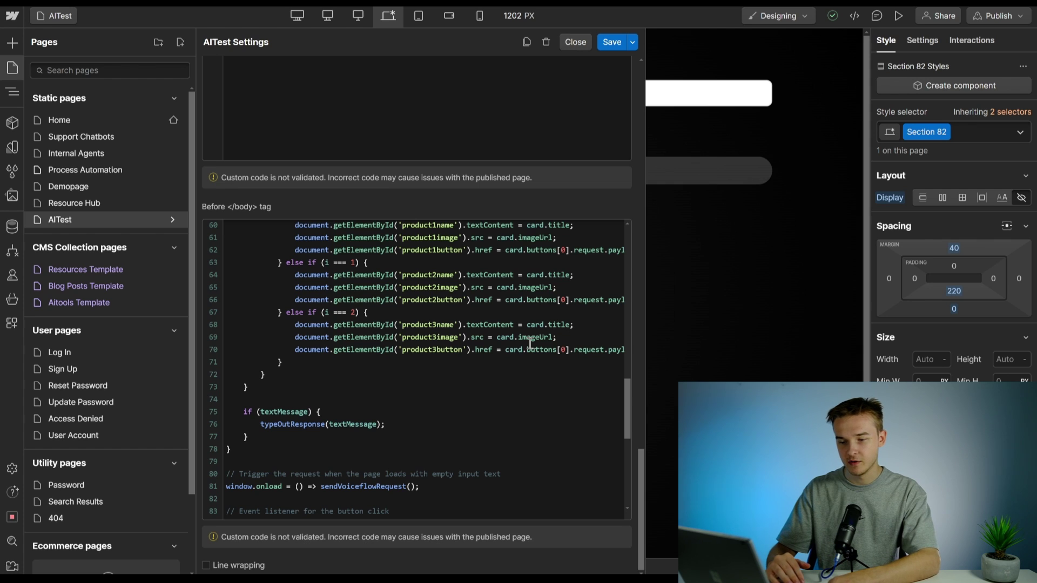
scroll(530, 343, "up", 4)
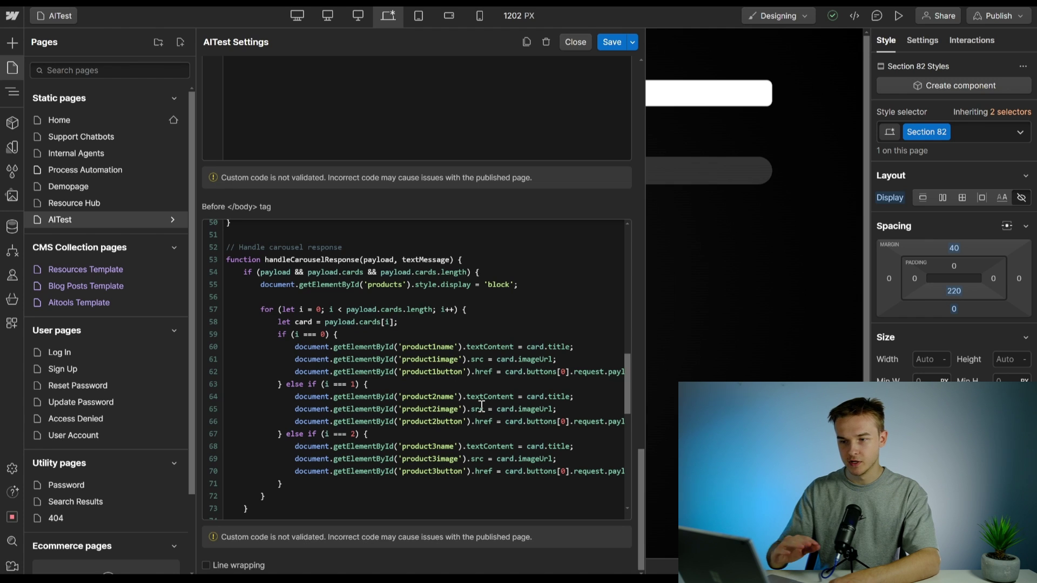
scroll(537, 393, "down", 4)
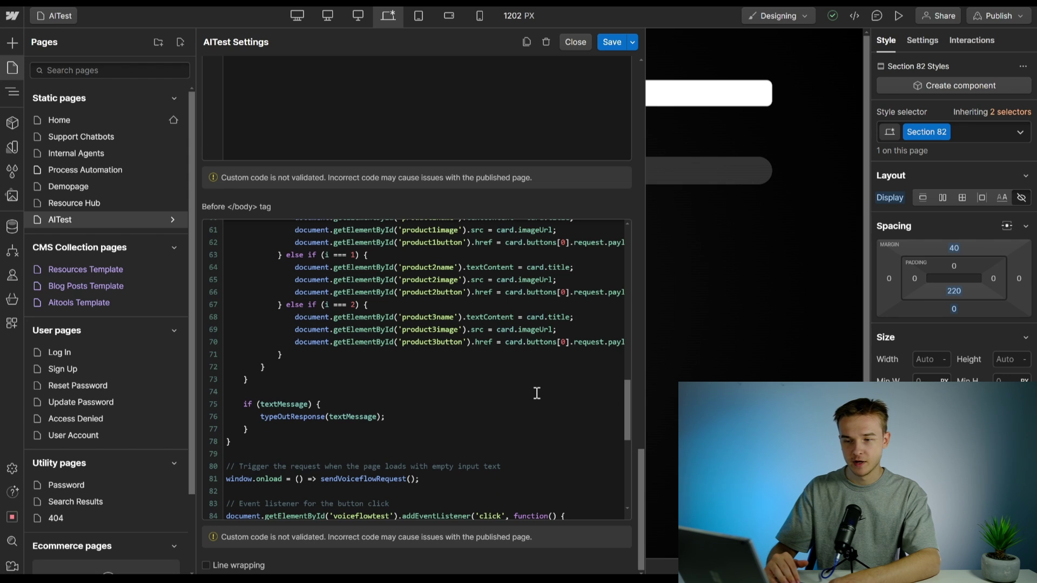
scroll(537, 393, "up", 4)
scroll(537, 393, "down", 5)
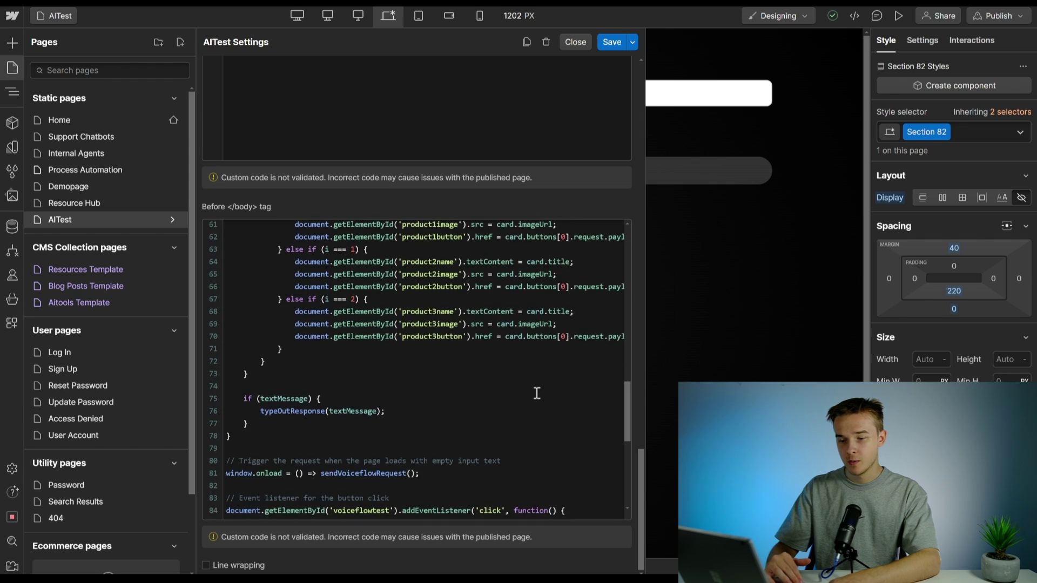
scroll(491, 285, "up", 10)
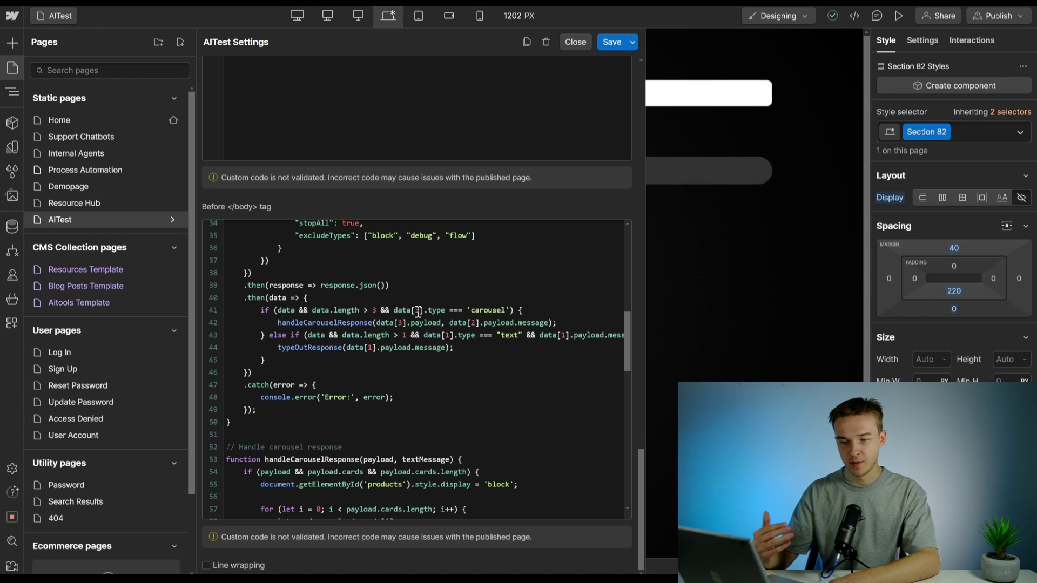
Examine the window.onload trigger, the voiceflowtest click listener and the typeOutResponse function through to the script's end
scroll(418, 312, "down", 3)
scroll(418, 311, "down", 6)
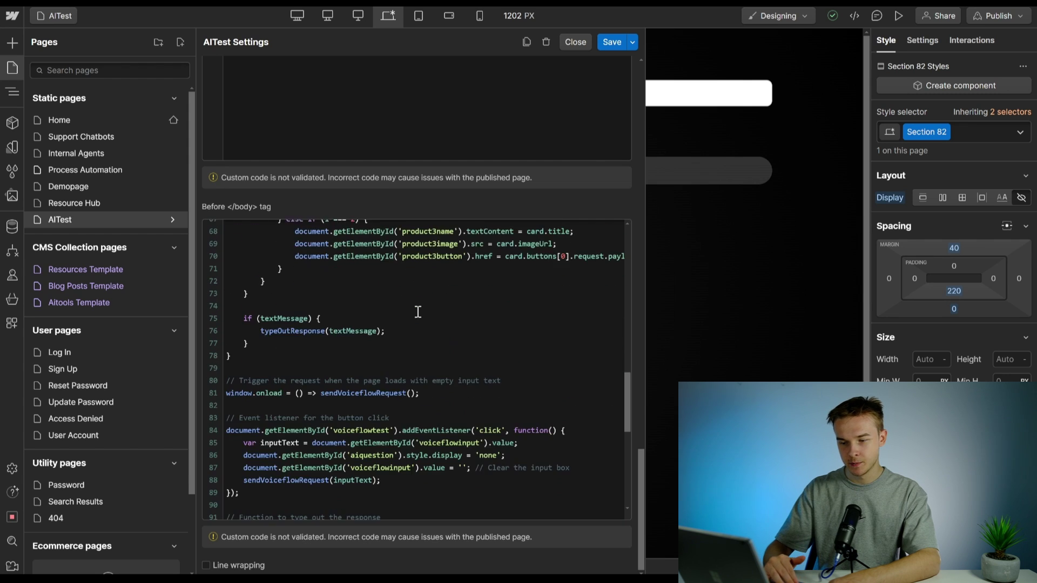
scroll(493, 287, "down", 2)
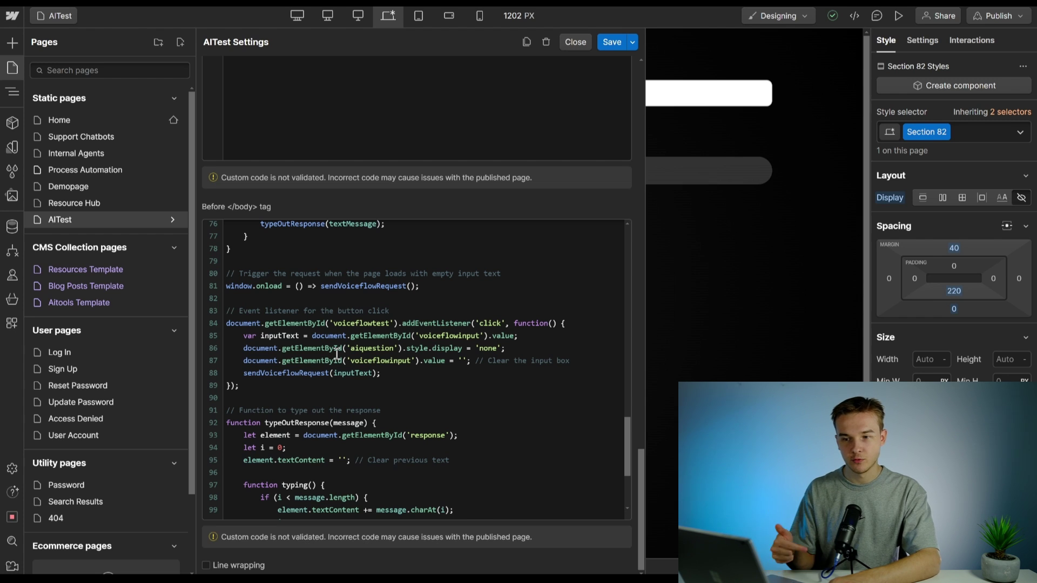
scroll(464, 339, "down", 1)
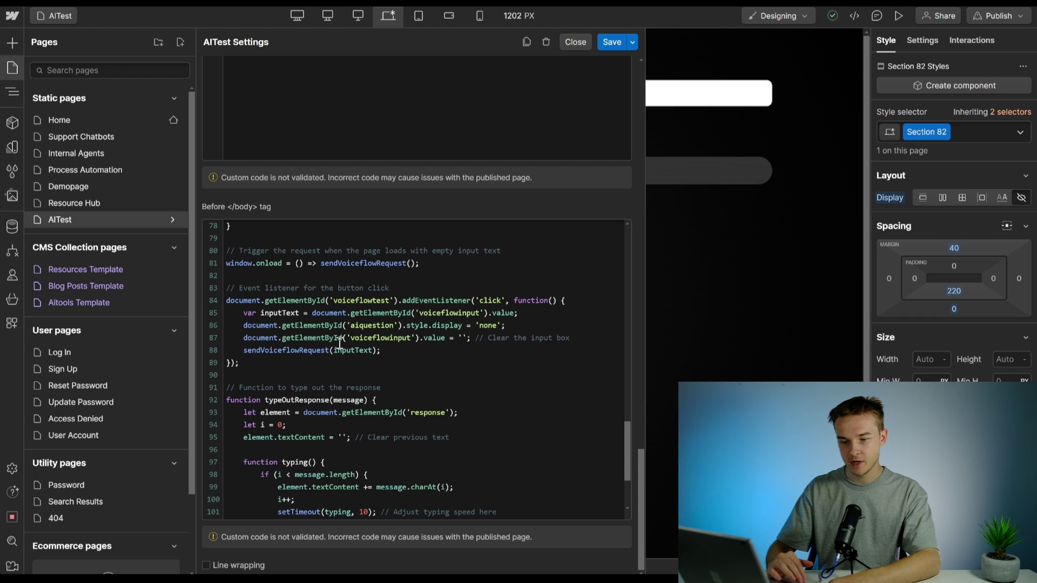
scroll(340, 344, "down", 4)
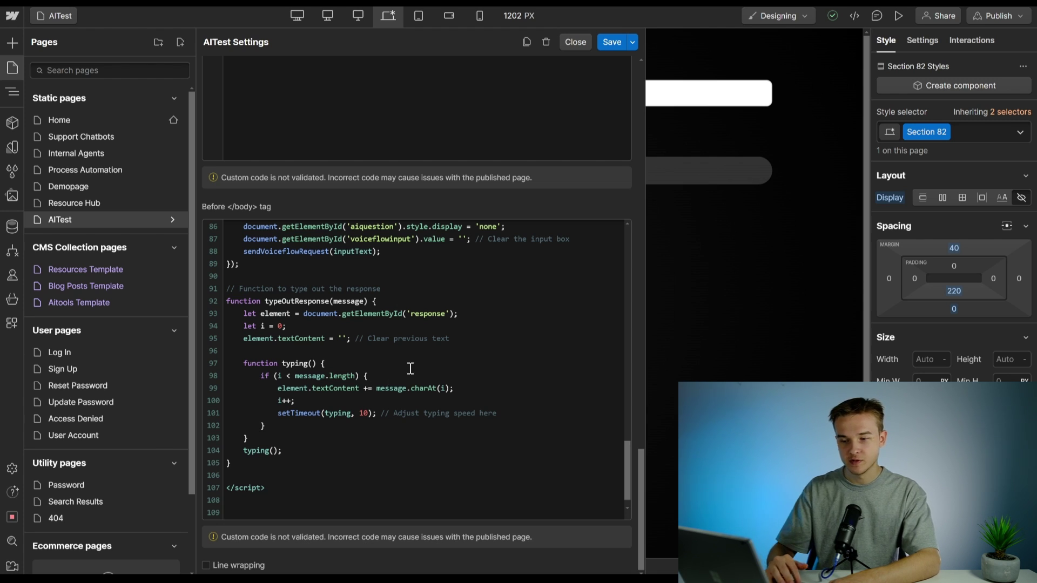
scroll(411, 368, "down", 1)
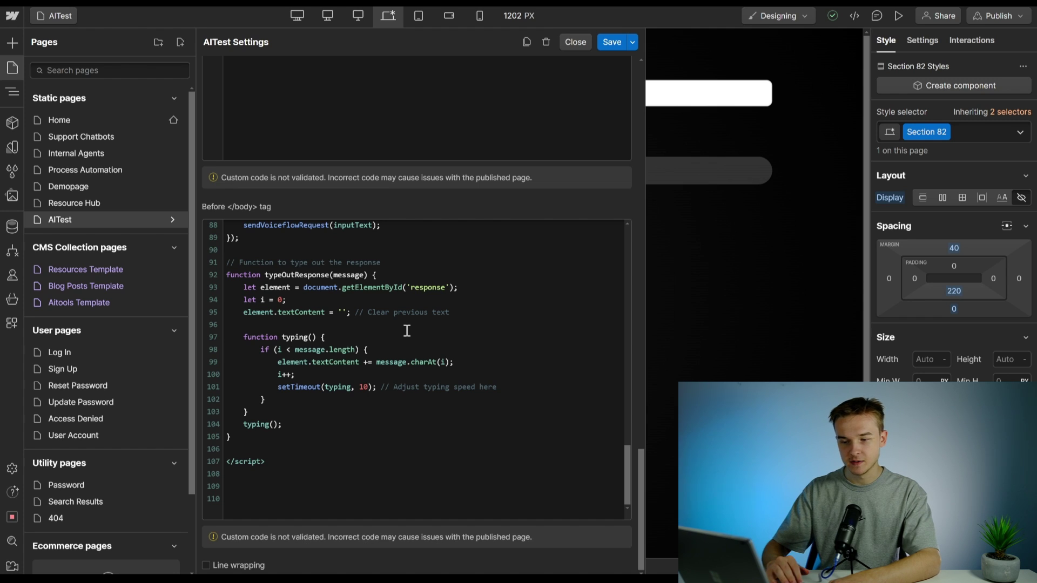
Review the beginning of the script again, and close the AITest settings and the page list
scroll(407, 331, "up", 5)
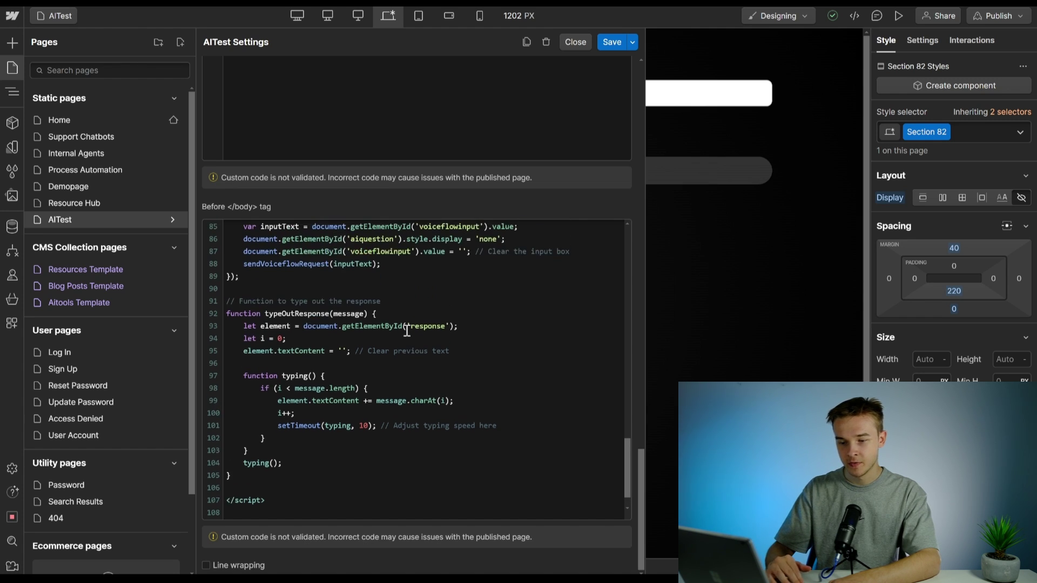
scroll(407, 330, "up", 15)
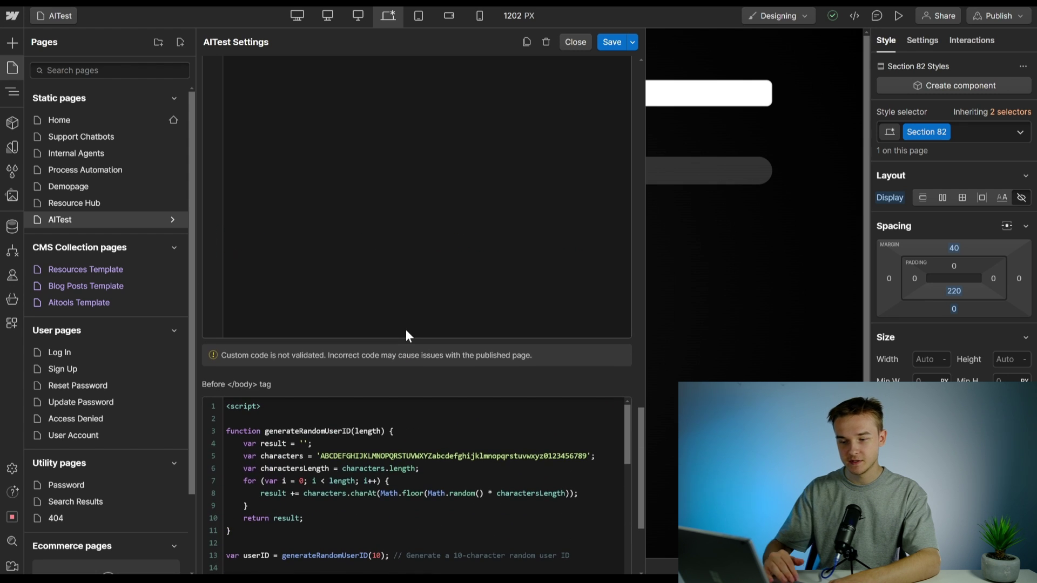
scroll(406, 331, "down", 3)
scroll(407, 330, "down", 3)
scroll(406, 331, "up", 3)
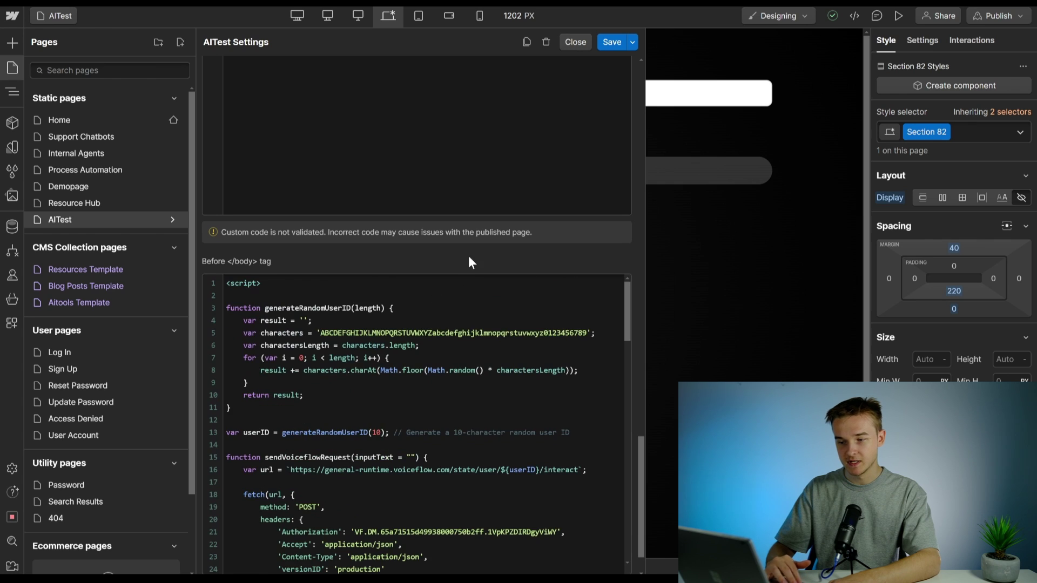
scroll(469, 255, "down", 2)
scroll(441, 289, "up", 1)
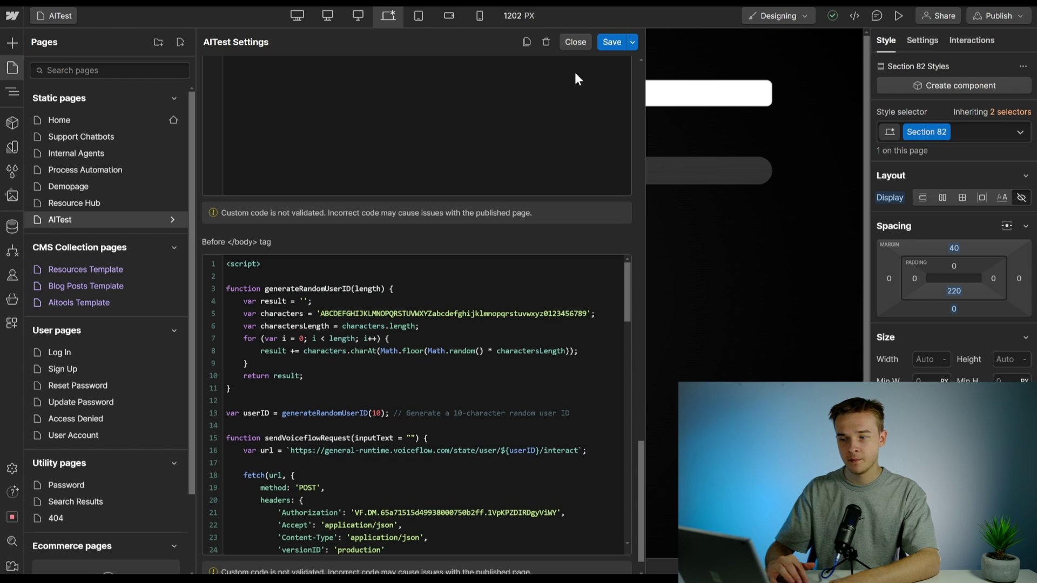
left_click(574, 44)
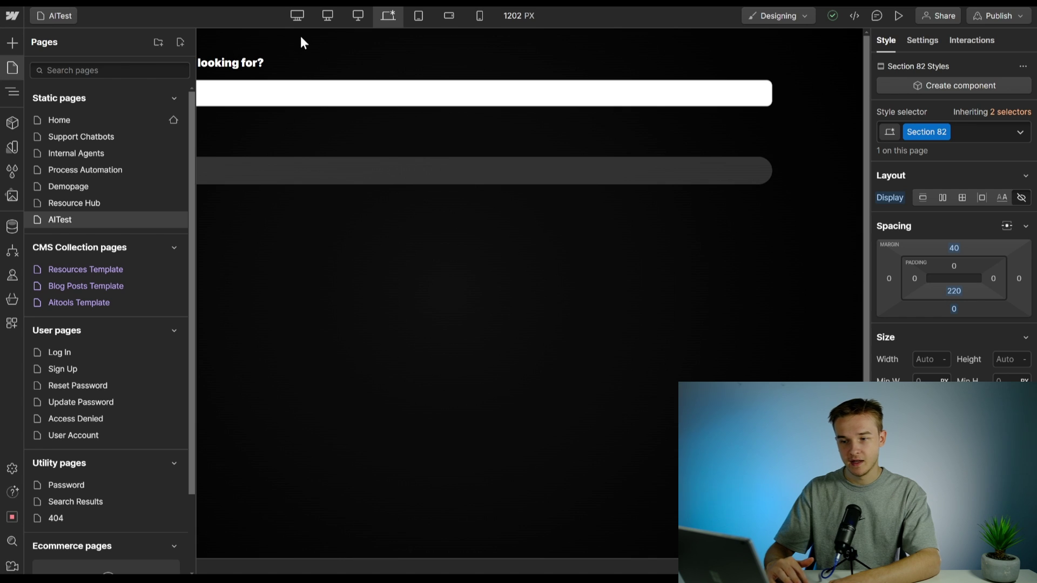
left_click(12, 67)
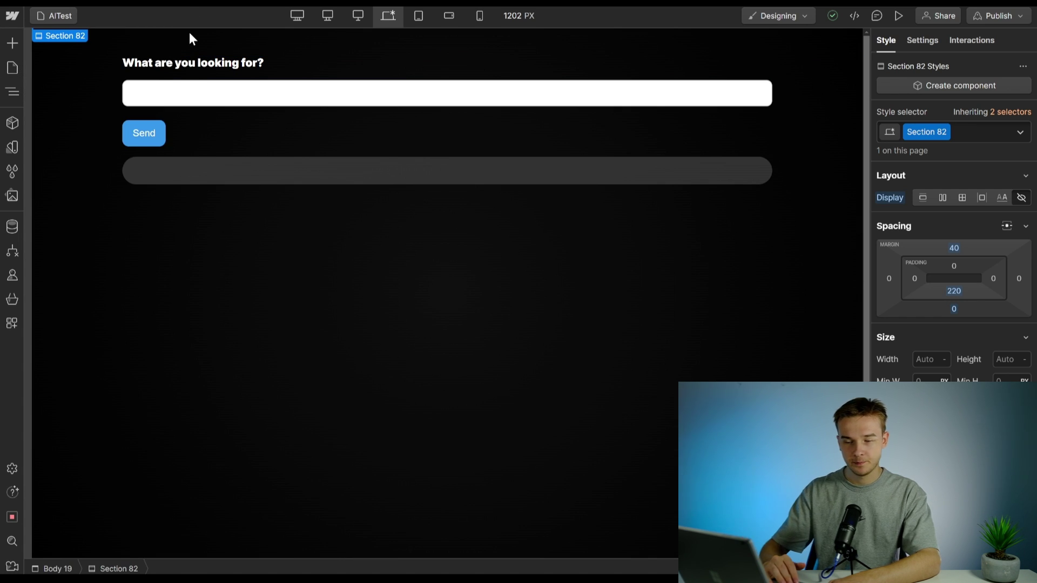
Inspect the element ID of the text field under "What are you looking for?" in its settings
left_click(231, 98)
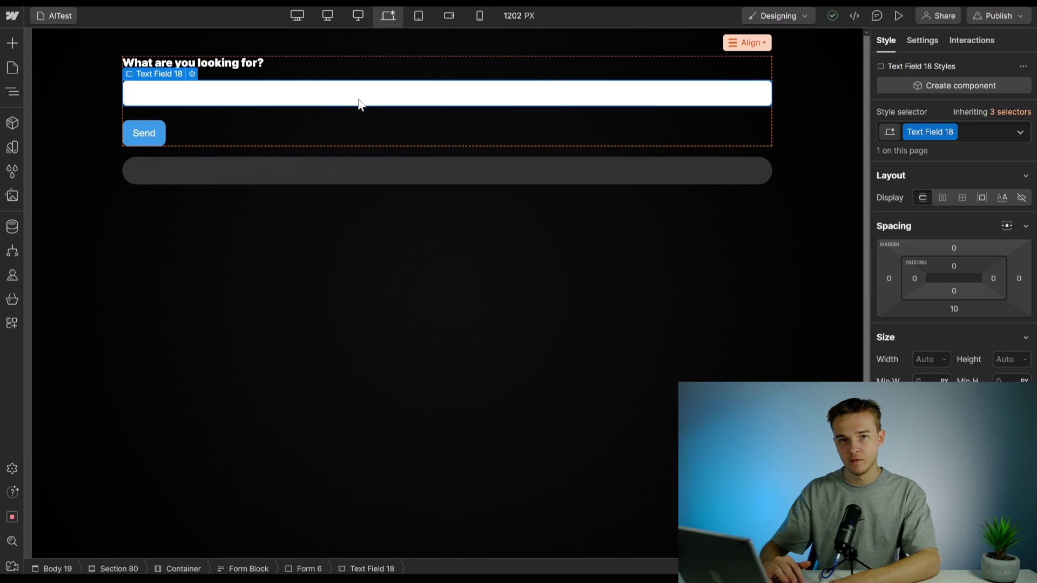
left_click(936, 46)
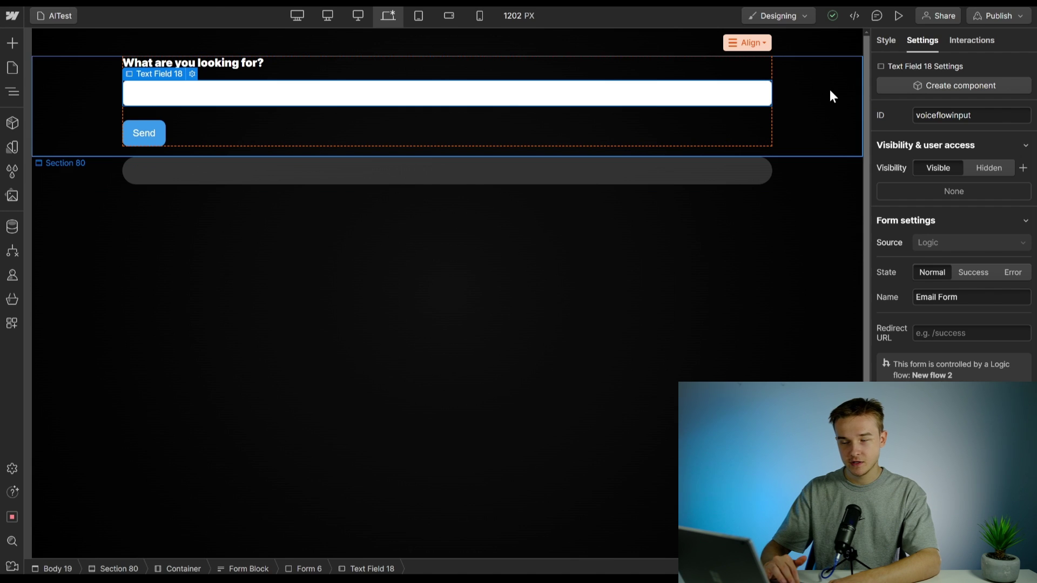
left_click(352, 273)
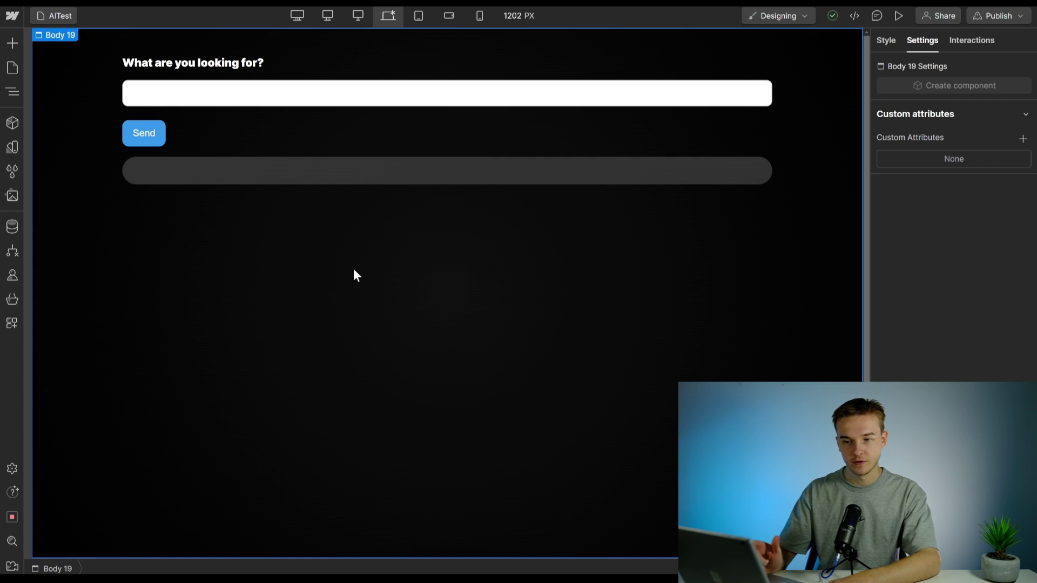
left_click(344, 96)
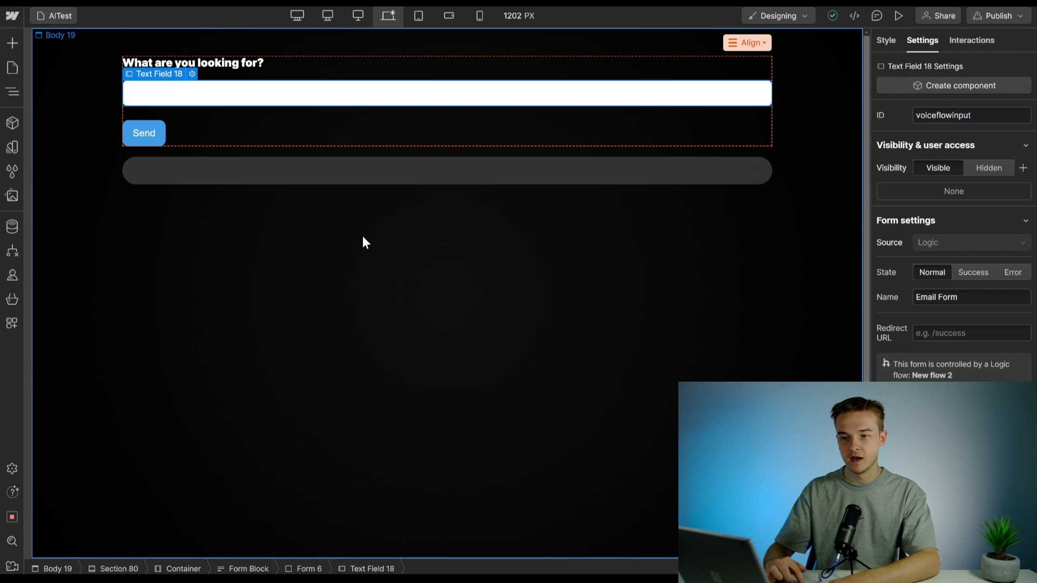
left_click(330, 247)
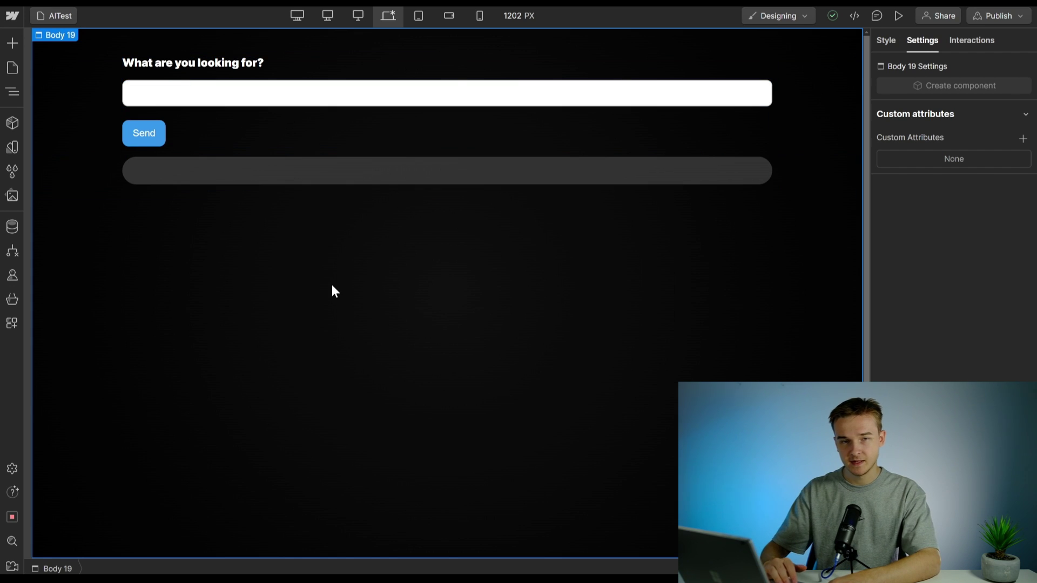
Switch to Voiceflow and review the WebflowTest flow from the product carousel block back to the Start block
left_click(17, 73)
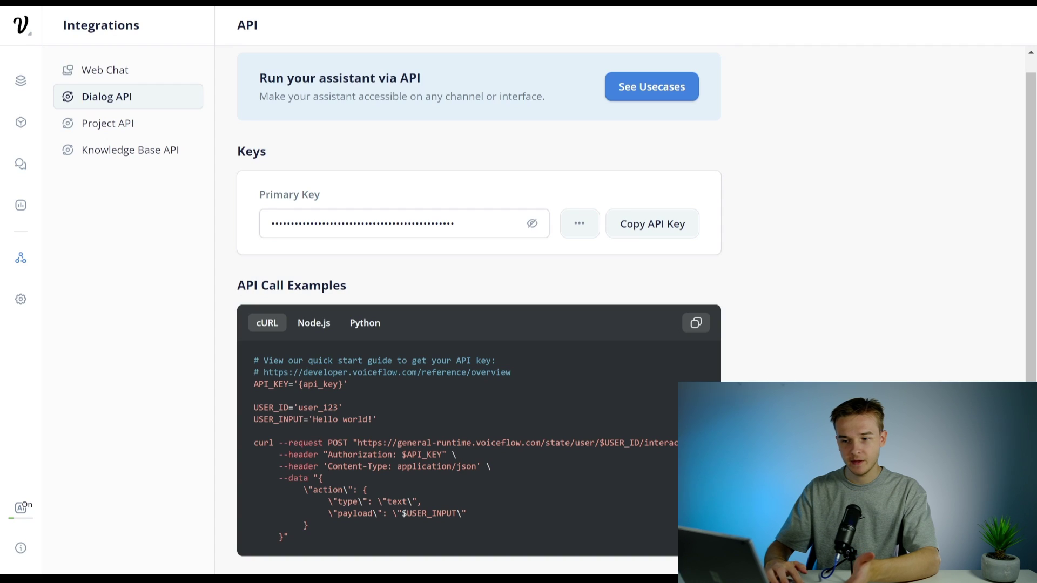
left_click(26, 82)
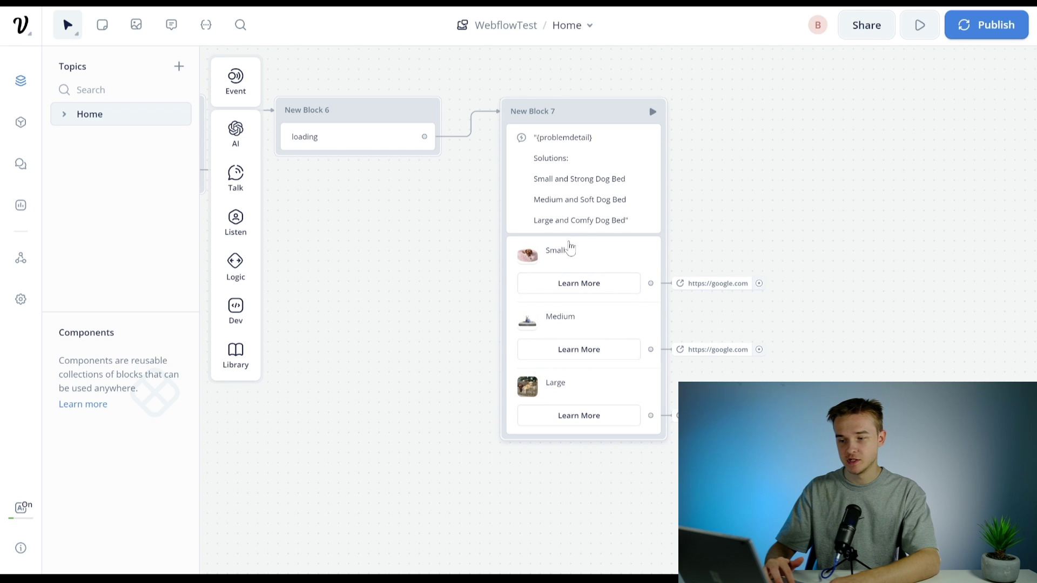
left_click_drag(410, 241, 691, 266)
scroll(691, 266, "left", 10)
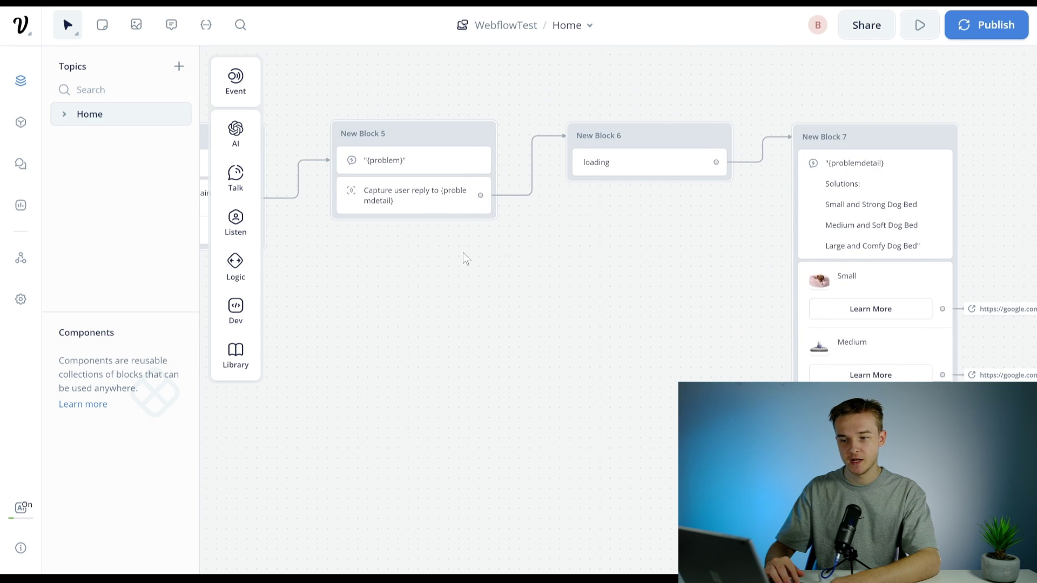
scroll(547, 292, "left", 10)
scroll(547, 291, "up", 3)
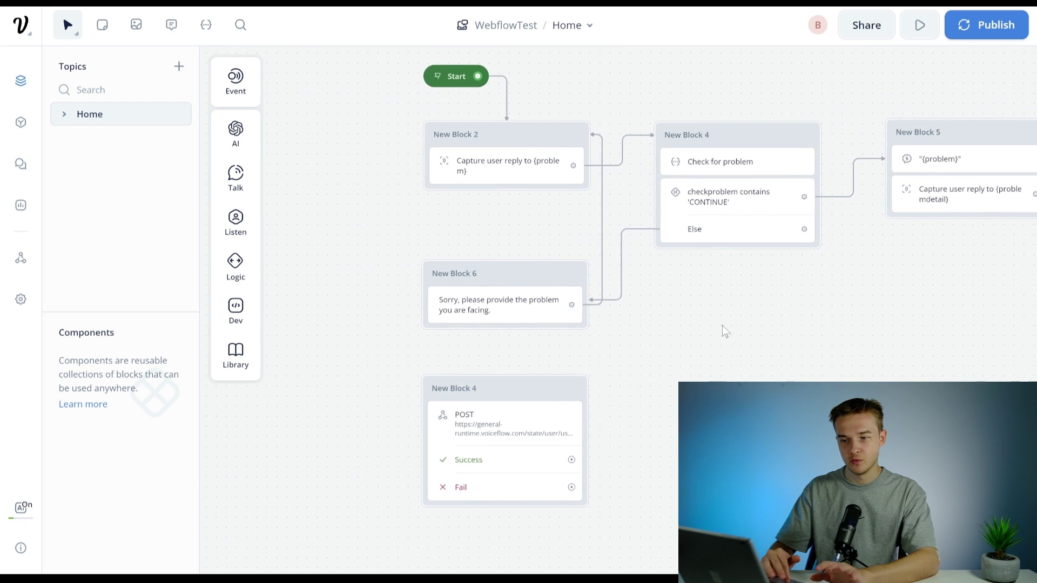
scroll(724, 331, "right", 5)
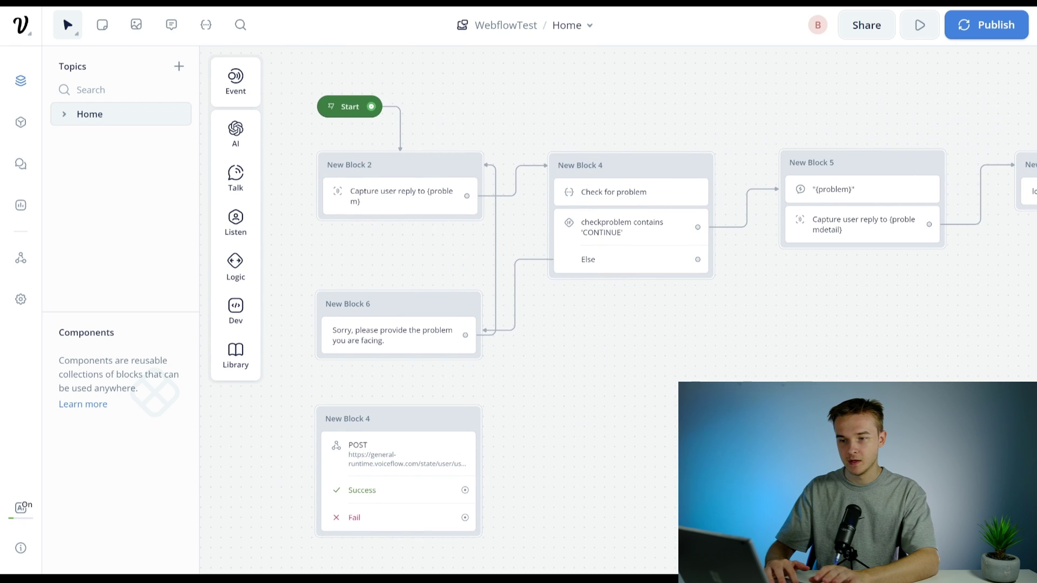
Switch to the published assistant page and look over the recommendation text and the product cards
key("ctrl+Tab")
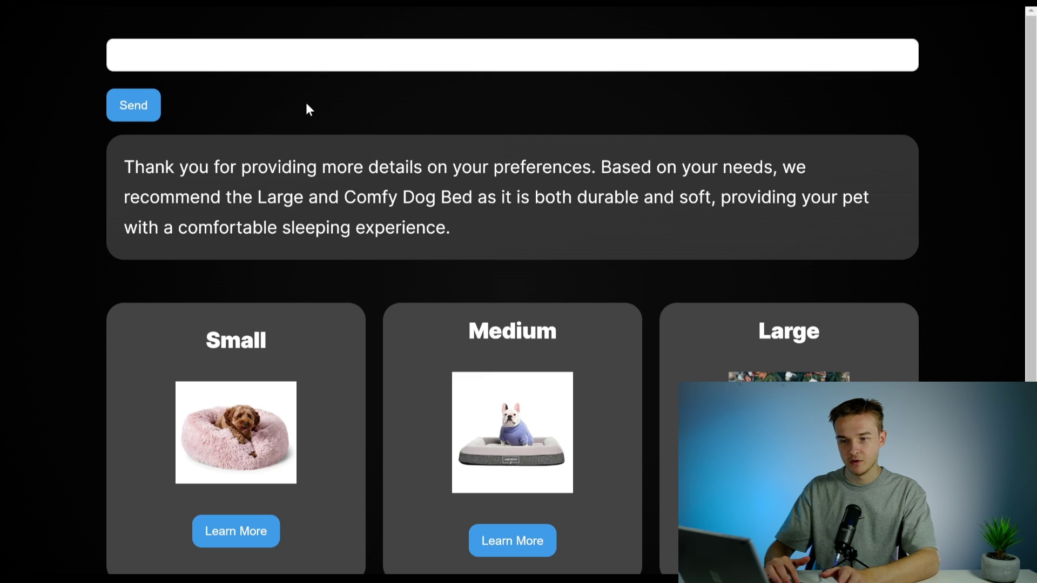
scroll(306, 103, "down", 3)
scroll(305, 103, "up", 3)
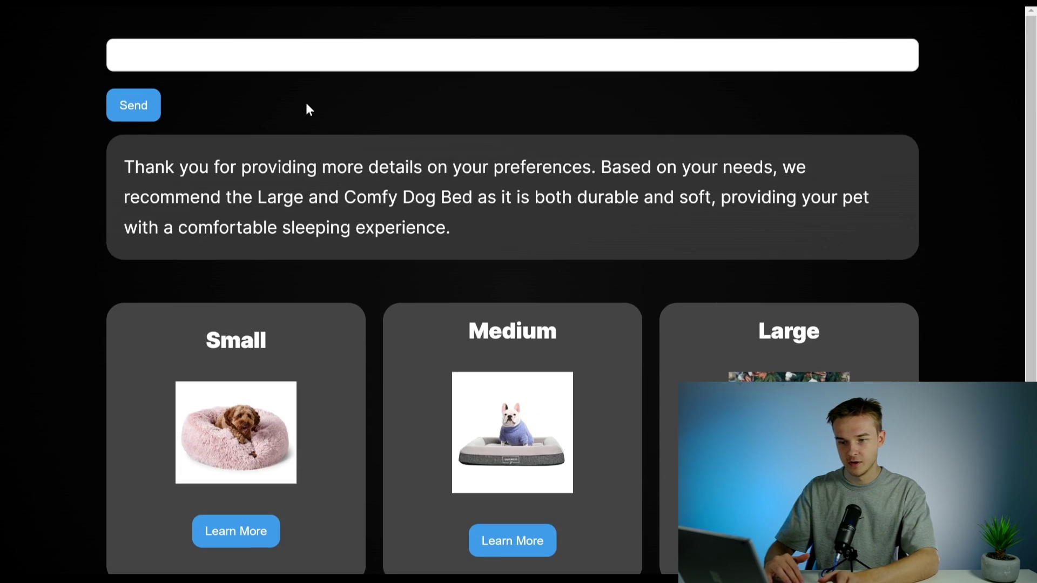